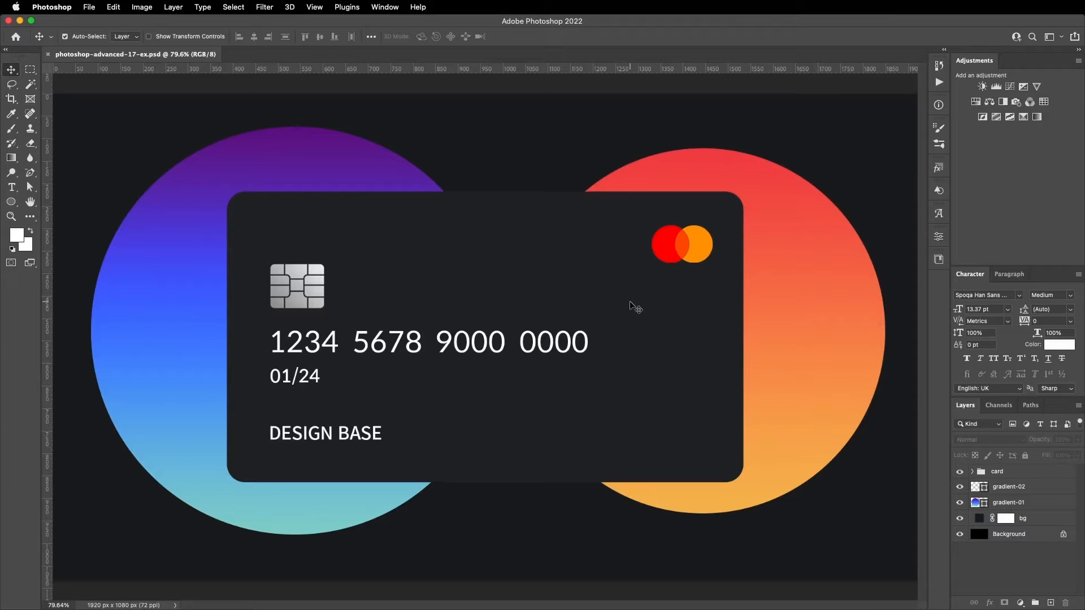
- Change the fill of the card background shape to white (#ffffff)
left_click(635, 306)
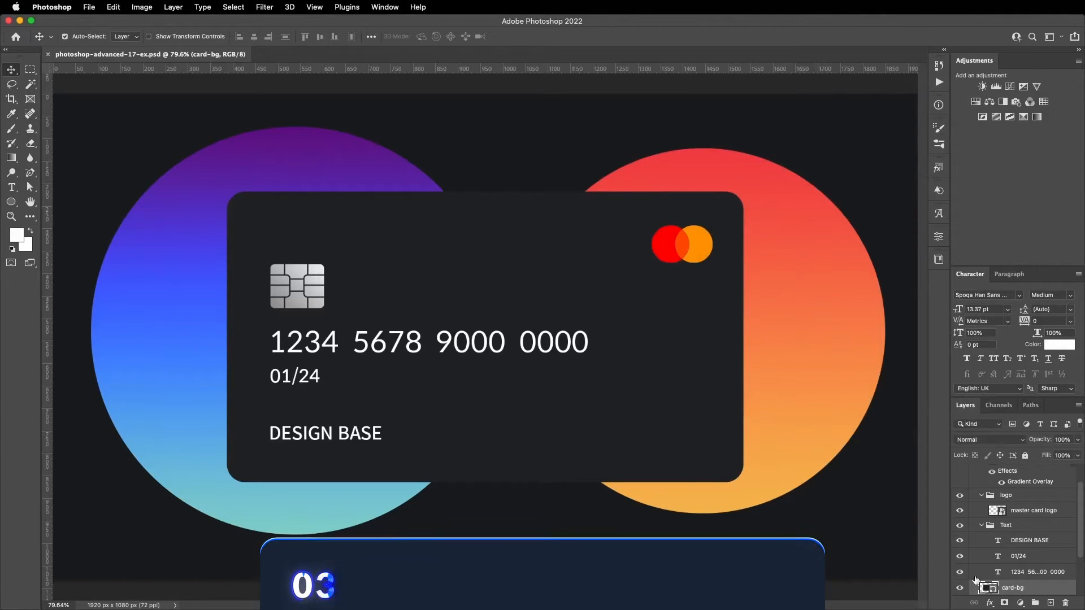
double_click(988, 588)
left_click_drag(751, 234, 721, 217)
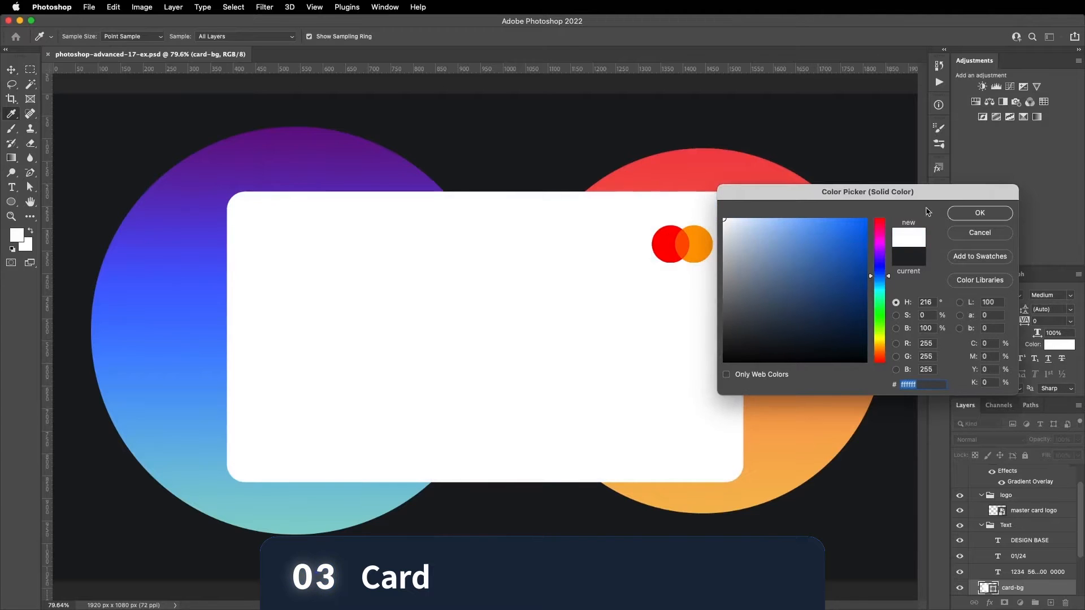
left_click(979, 213)
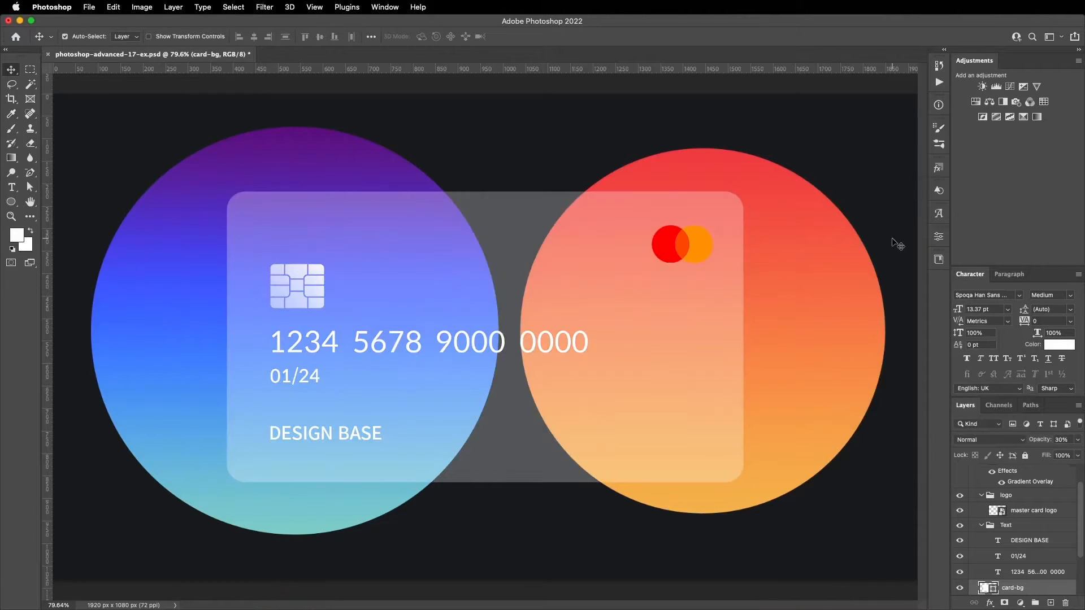
- Try a 52% layer opacity on the white card background and restore it to 100%
key("5")
key("2")
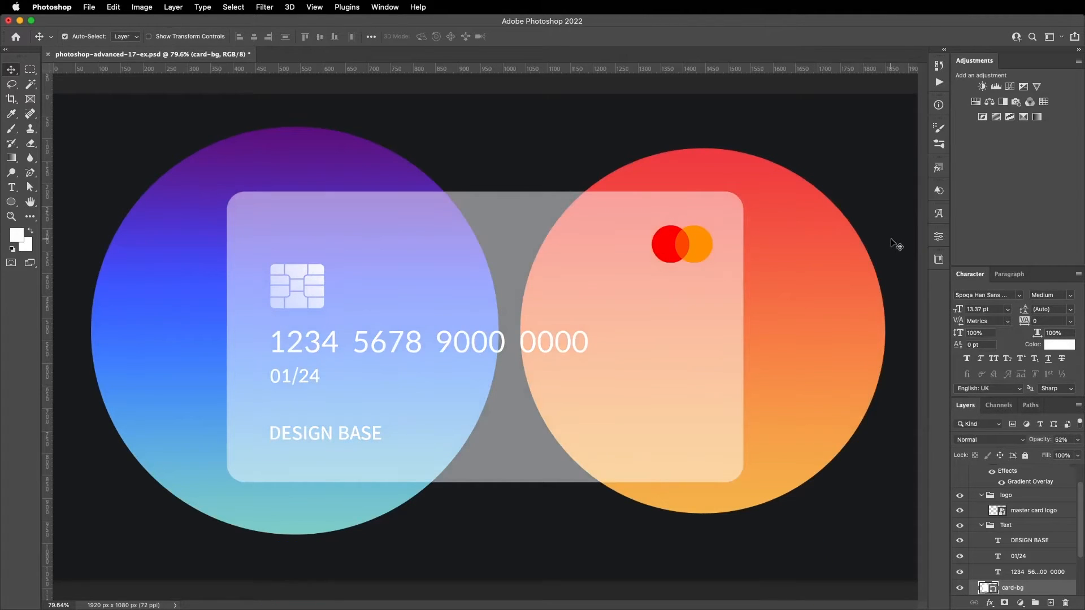
key("0")
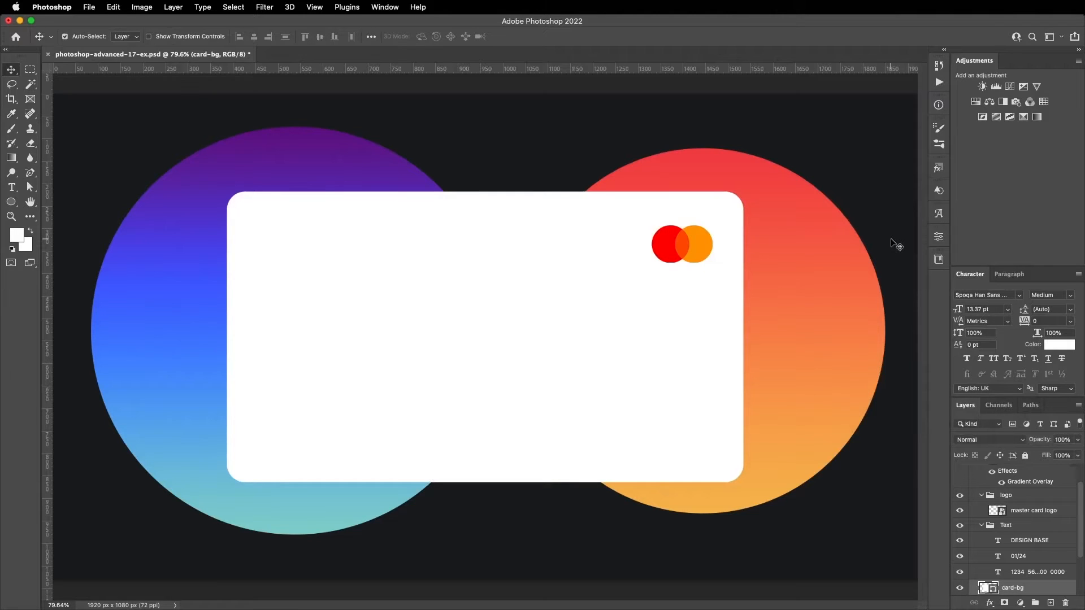
- Recolor the card background with the dark canvas color #191c1f, sampled from the area between the two circles
double_click(994, 589)
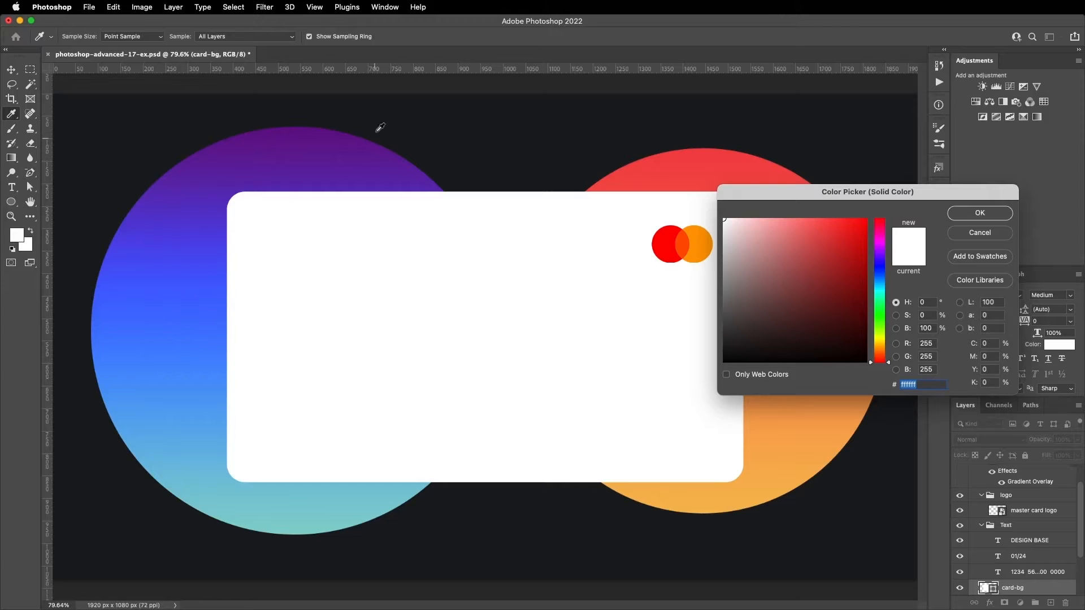
left_click(548, 131)
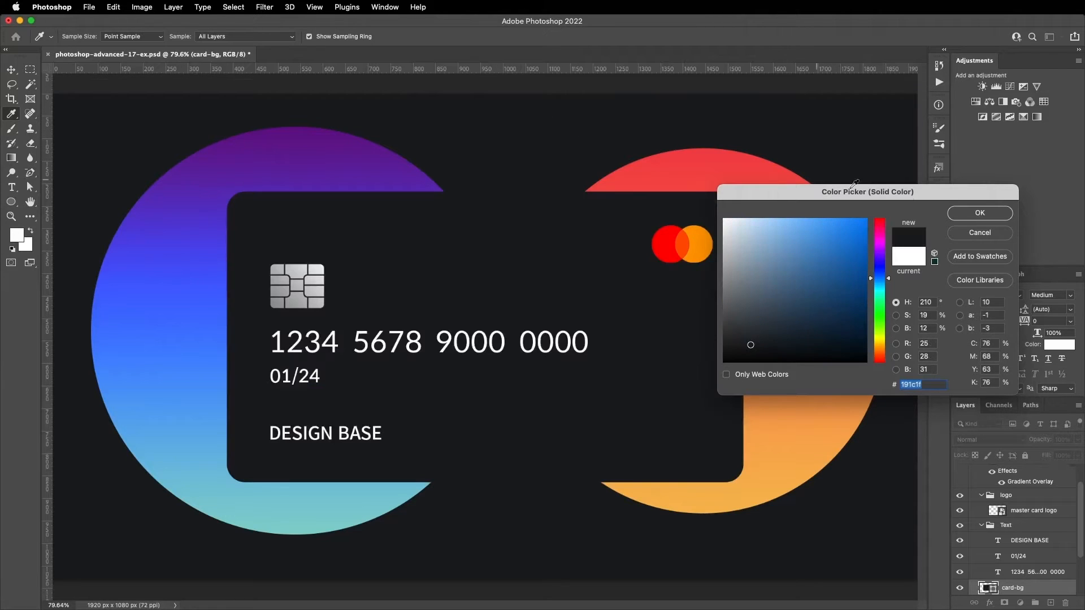
left_click(978, 218)
- Duplicate the card-bg layer and rename the copy card-stroke
scroll(1012, 531, "down", 3)
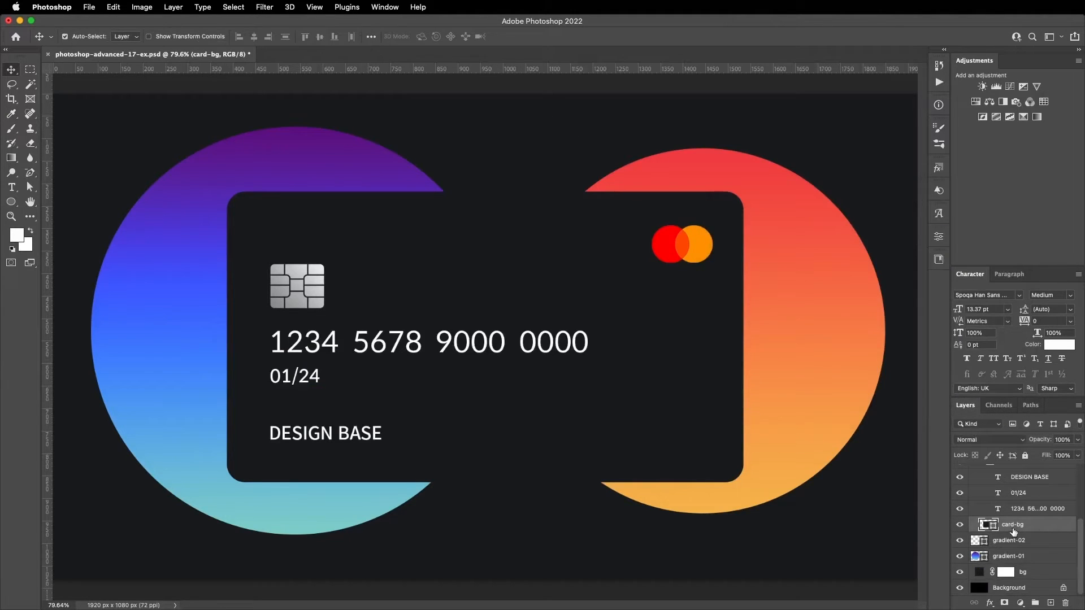
key("super+j")
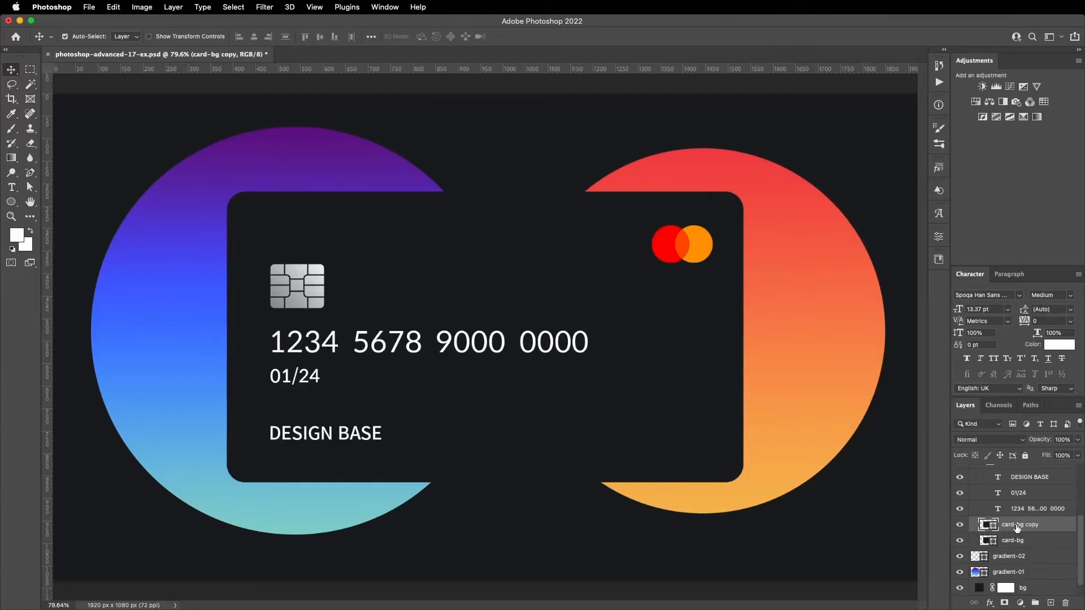
double_click(1018, 525)
type("stroke")
key("Return")
- Remove the card-stroke shape's fill and give its stroke a linear white-to-transparent gradient
left_click(11, 201)
left_click(125, 36)
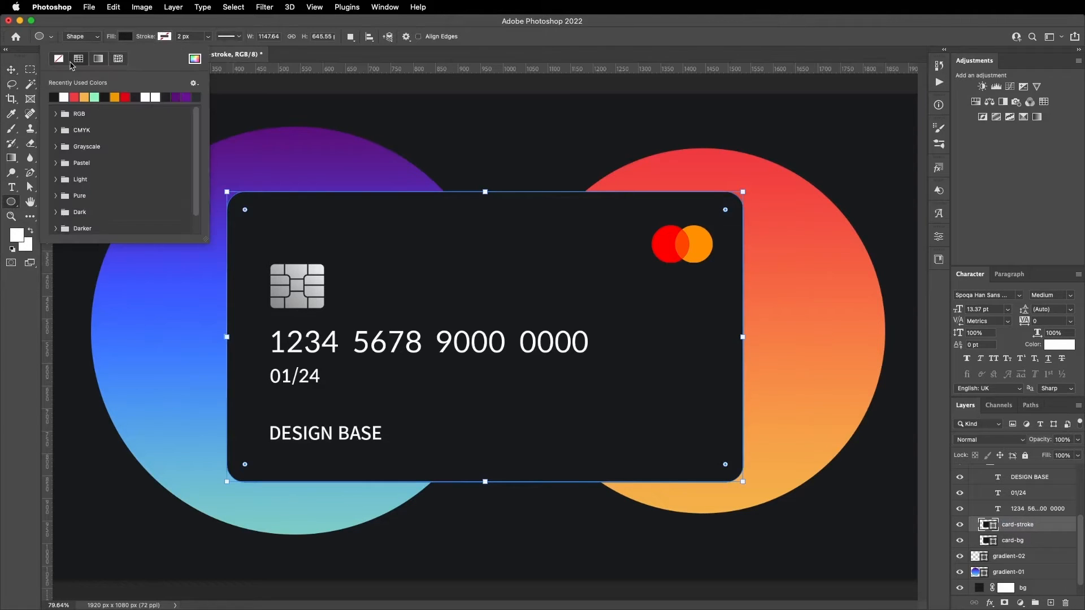
left_click(58, 59)
left_click(171, 39)
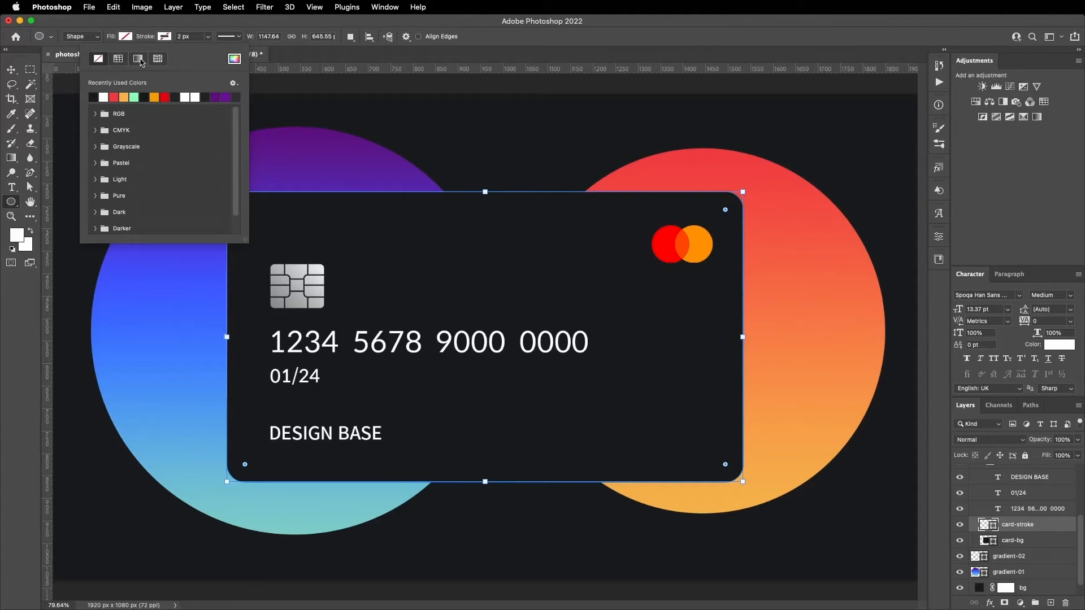
left_click(137, 59)
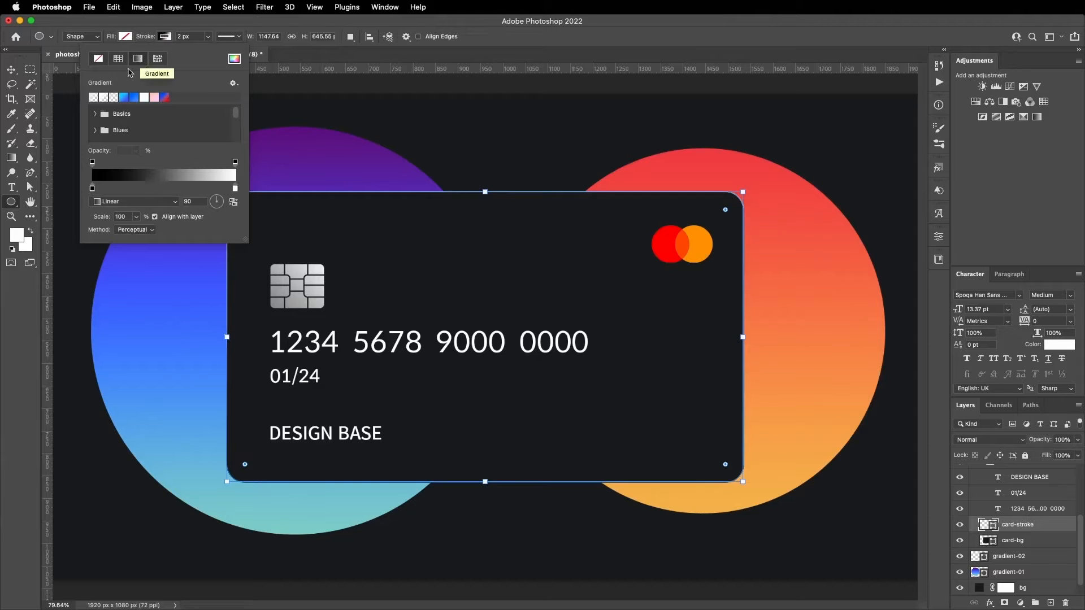
left_click(96, 98)
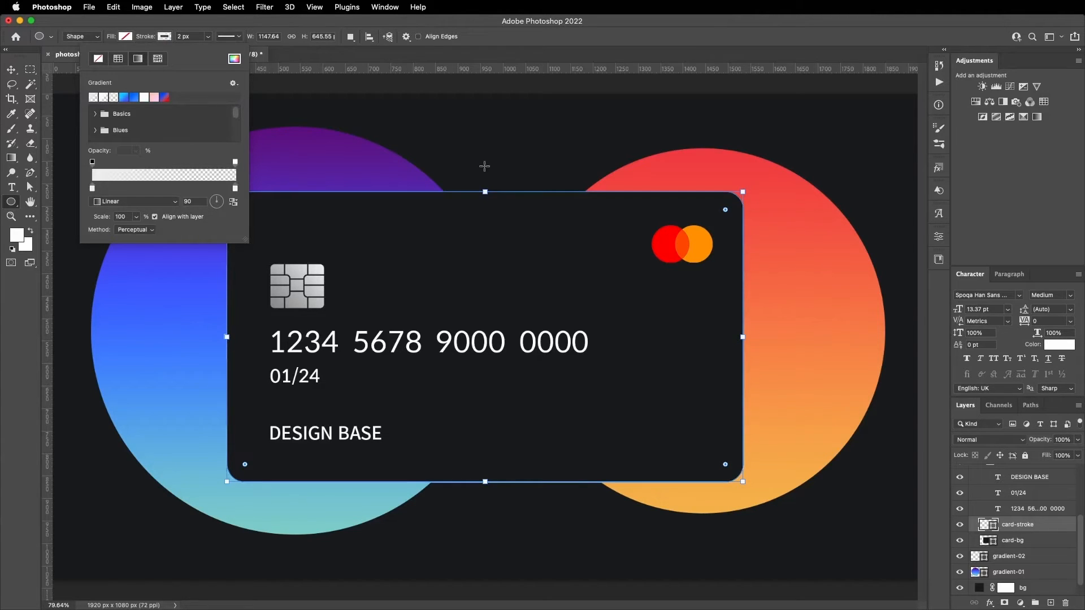
- Set the opacity of the stroke gradient's first stop to 40%
left_click(92, 163)
left_click(136, 152)
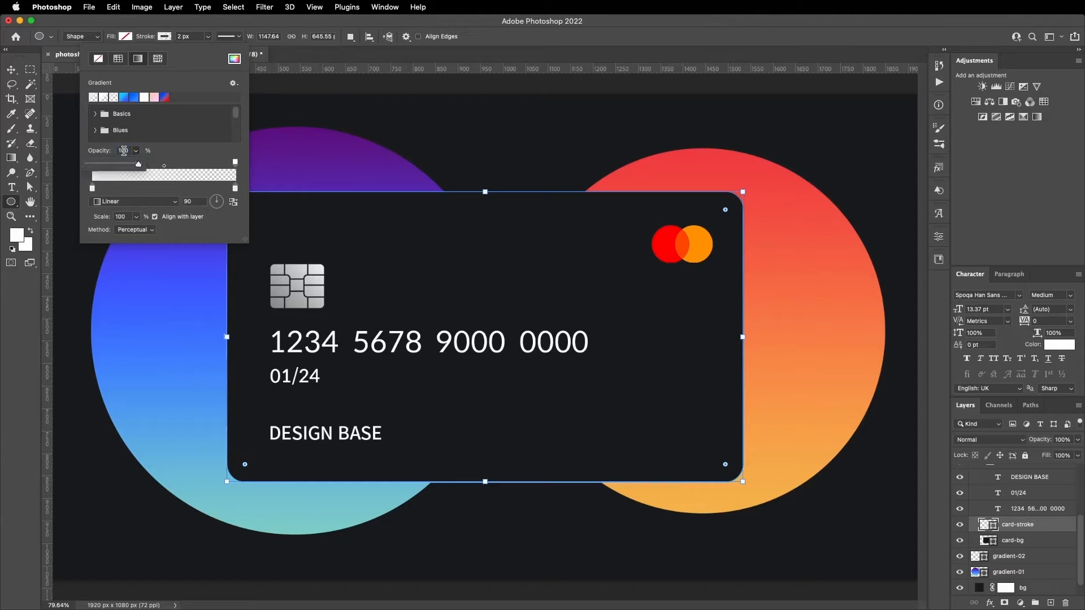
left_click_drag(126, 151, 101, 157)
key("Return")
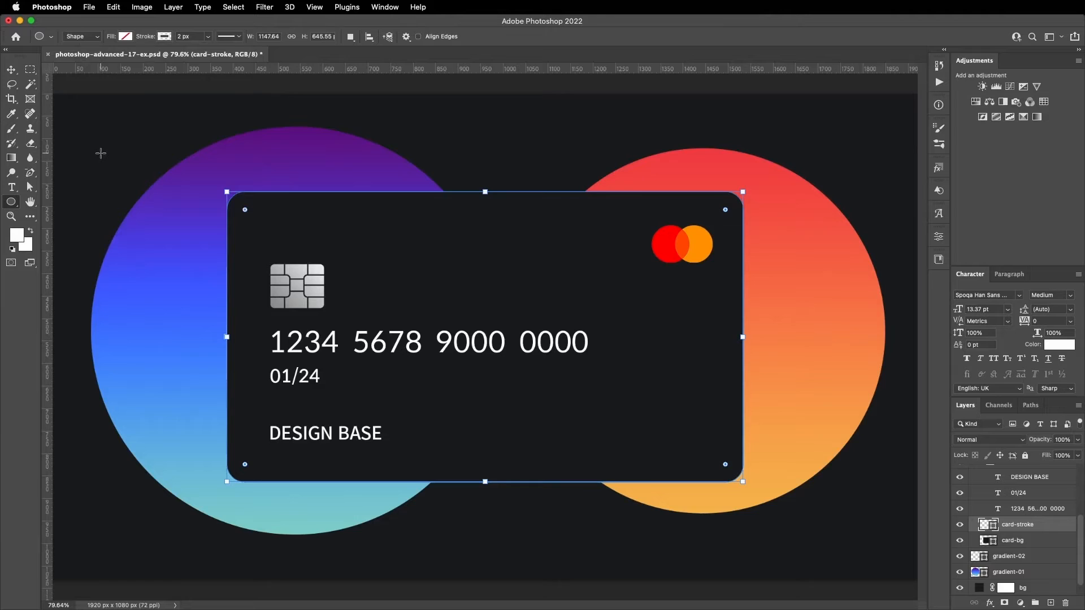
- Set the opacity of the stroke gradient's end stop to 100%
left_click(171, 35)
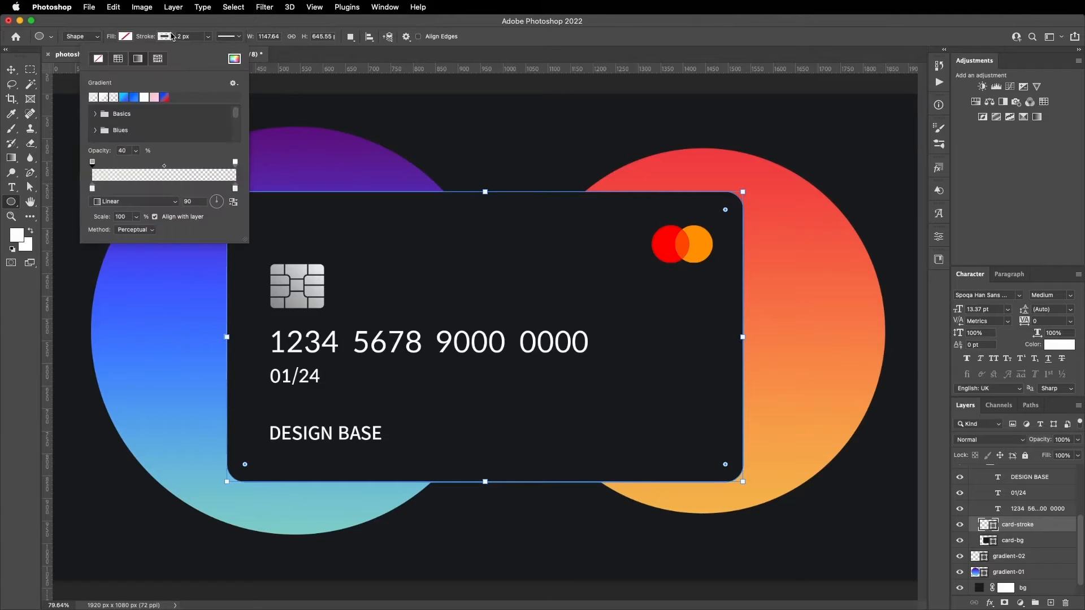
left_click(236, 162)
left_click(128, 151)
type("100")
key("Return")
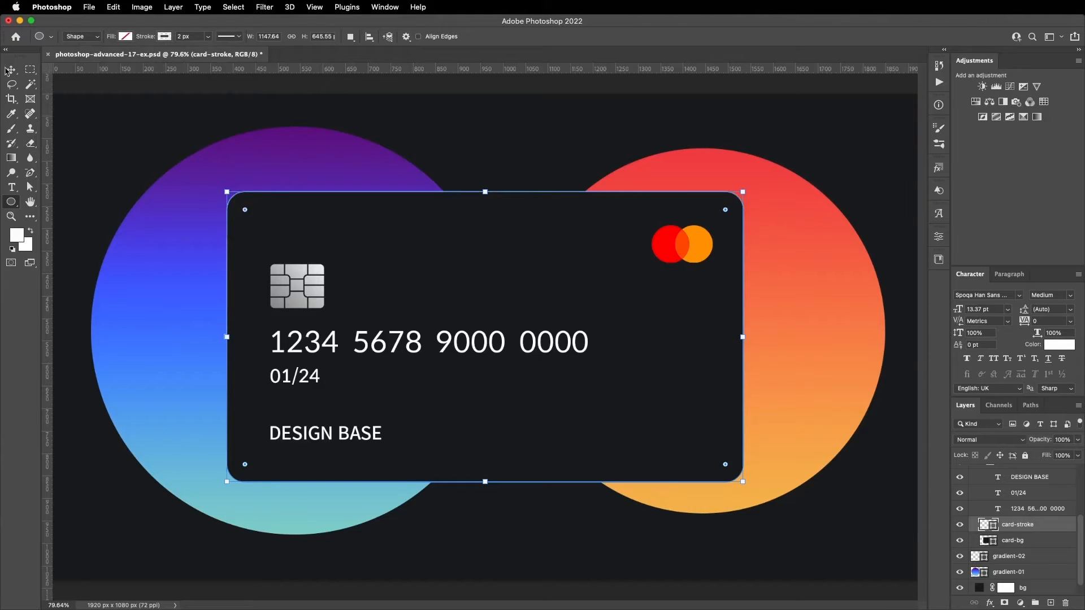
- Try moving the card outline about 30 px right and 40 px up from the card, and undo the move
key("v")
scroll(751, 192, "up", 6)
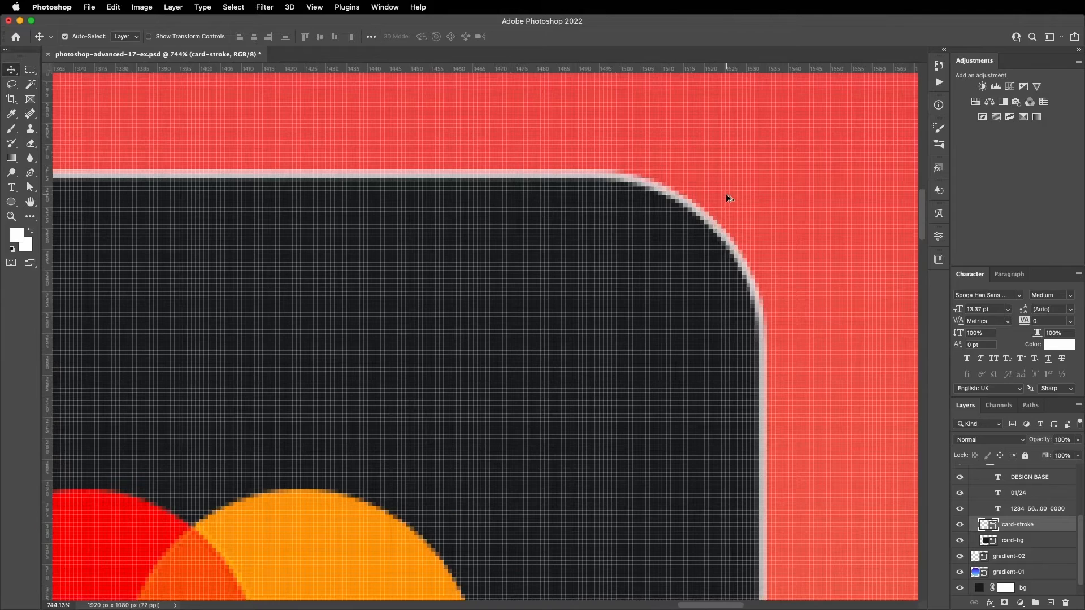
scroll(725, 193, "down", 3)
left_click_drag(713, 201, 763, 130)
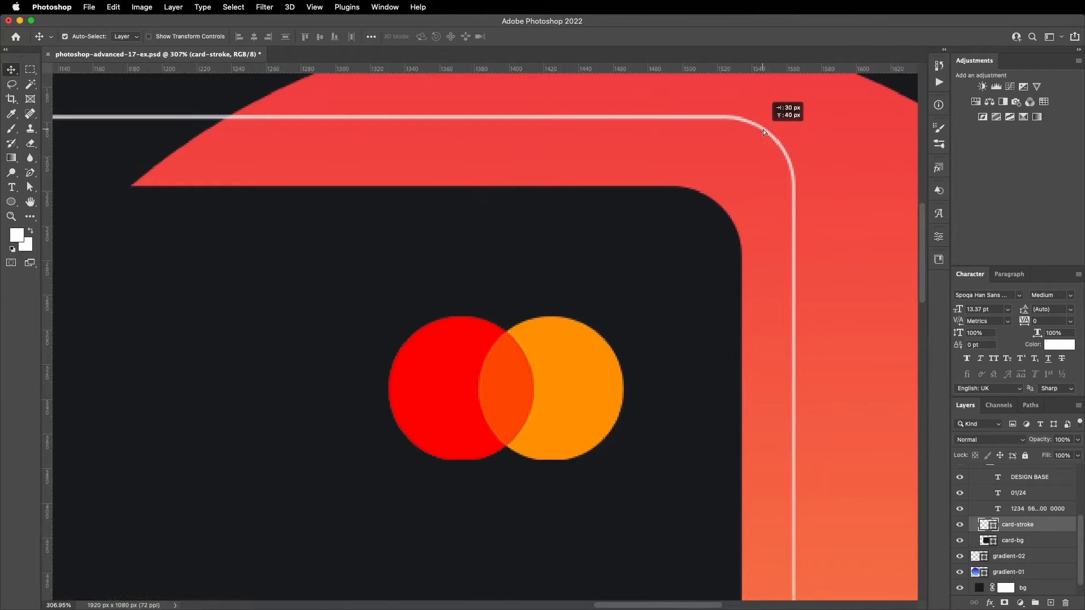
scroll(762, 131, "down", 3)
key("super+z")
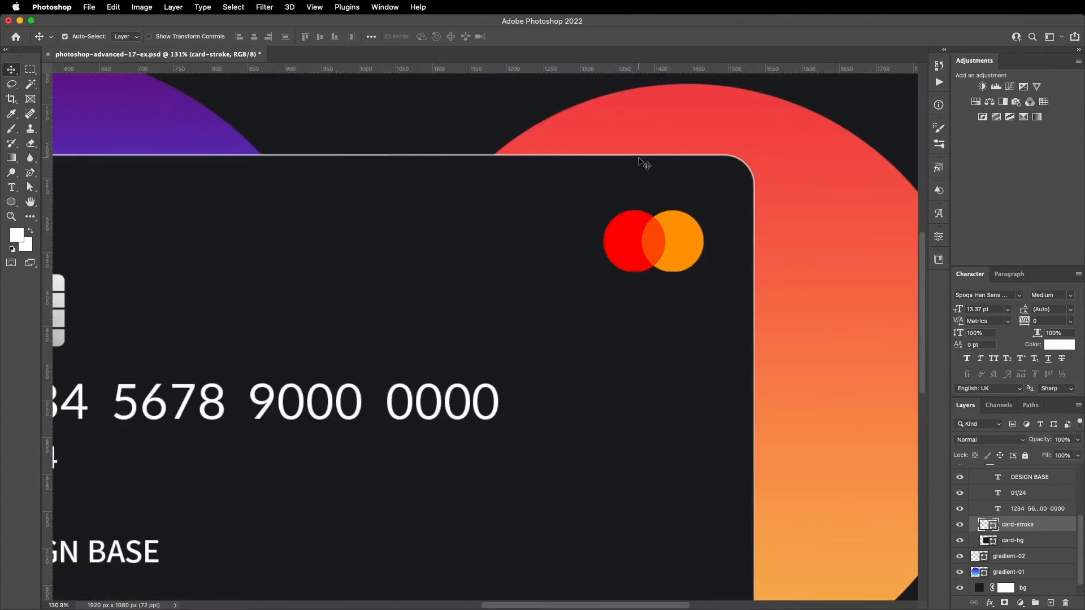
- Set the card outline's stroke width to 4 px and align the stroke to the inside of the shape
left_click(11, 201)
left_click(179, 36)
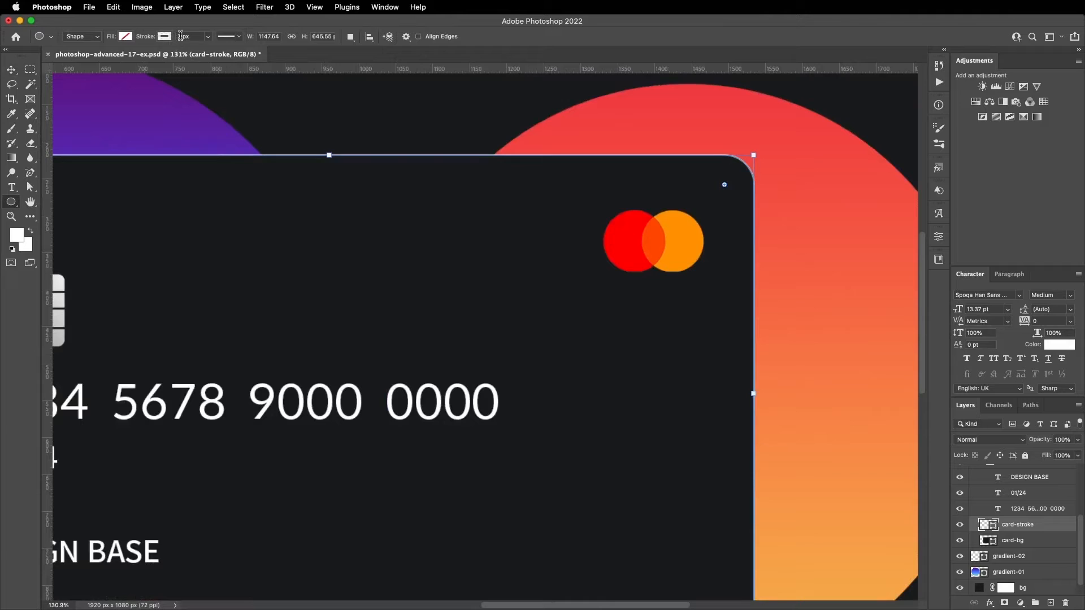
type("3")
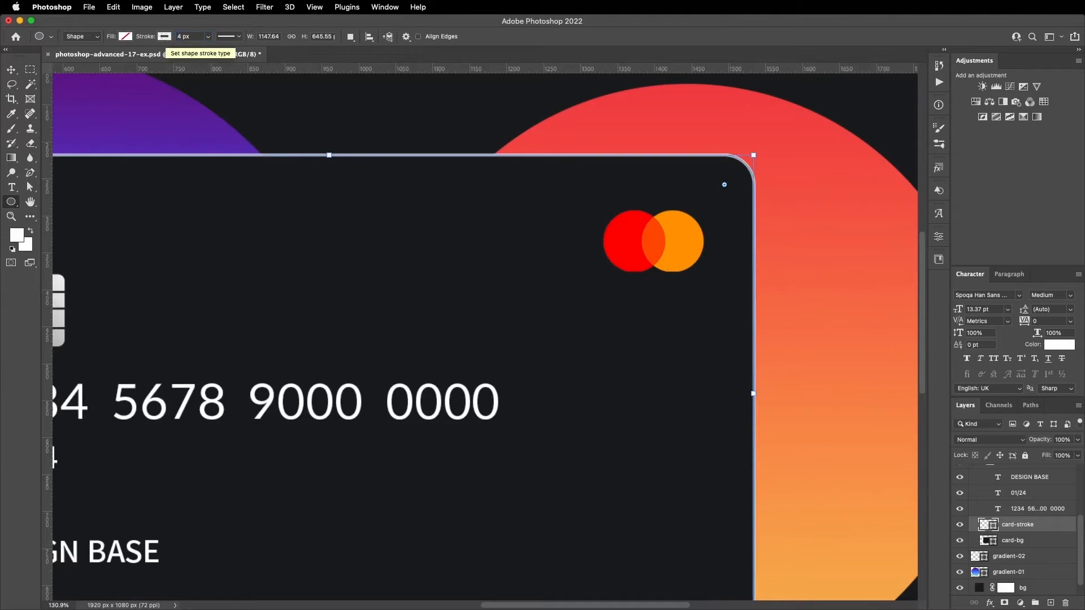
left_click(229, 37)
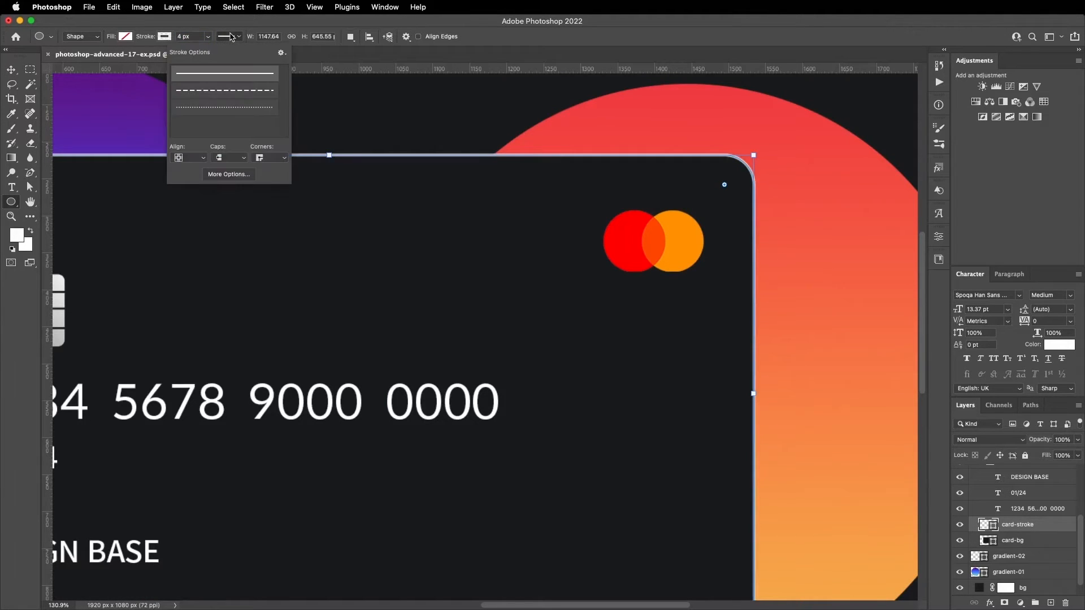
left_click(197, 160)
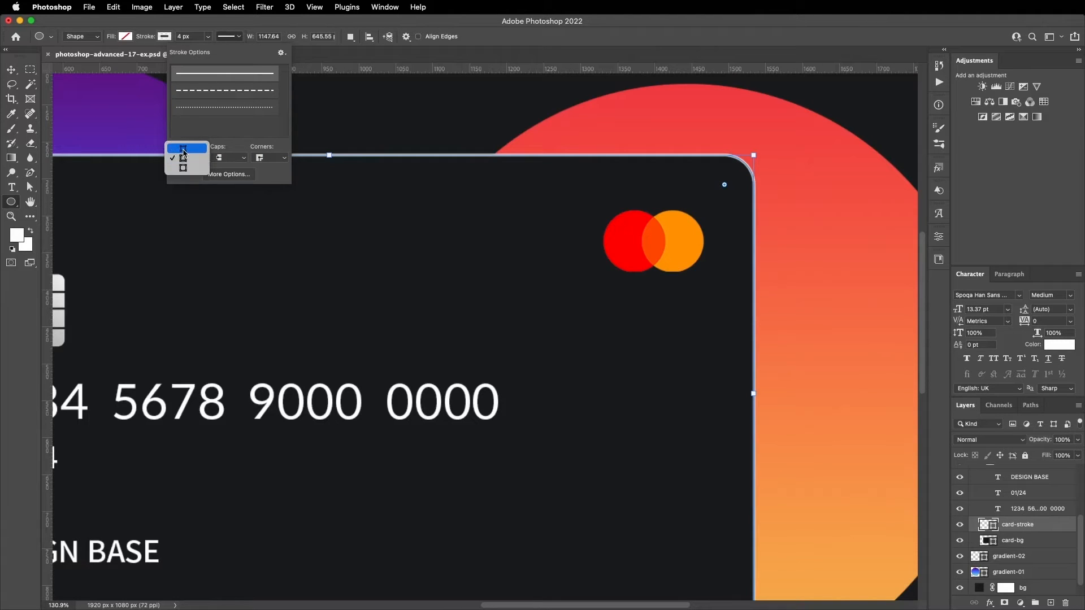
left_click(183, 149)
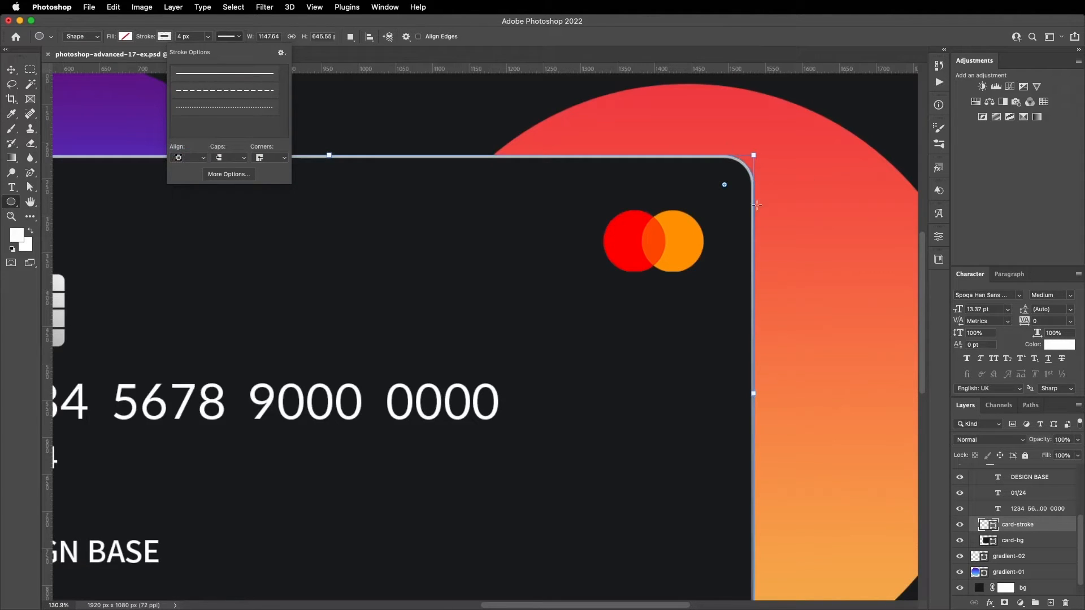
key("v")
key("super+0")
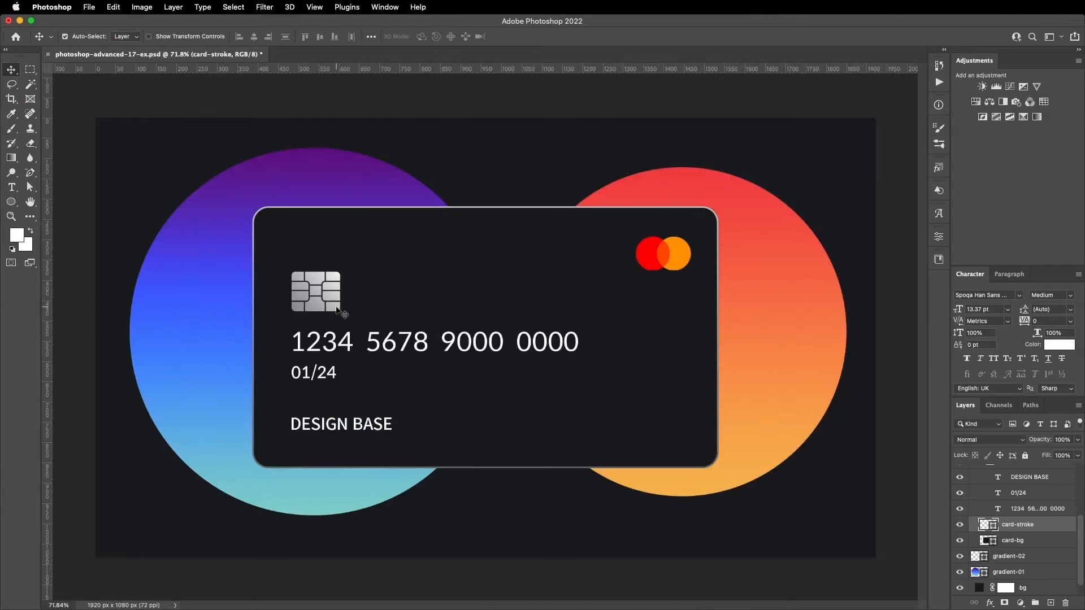
- Add a reversed linear gradient overlay at 128° and 150% scale to the master card logo, and compare the logo with the effect off and on
mouse_move(646, 260)
left_mouse_down()
mouse_move(682, 243)
mouse_move(673, 270)
mouse_move(652, 267)
left_mouse_up()
key("super+z")
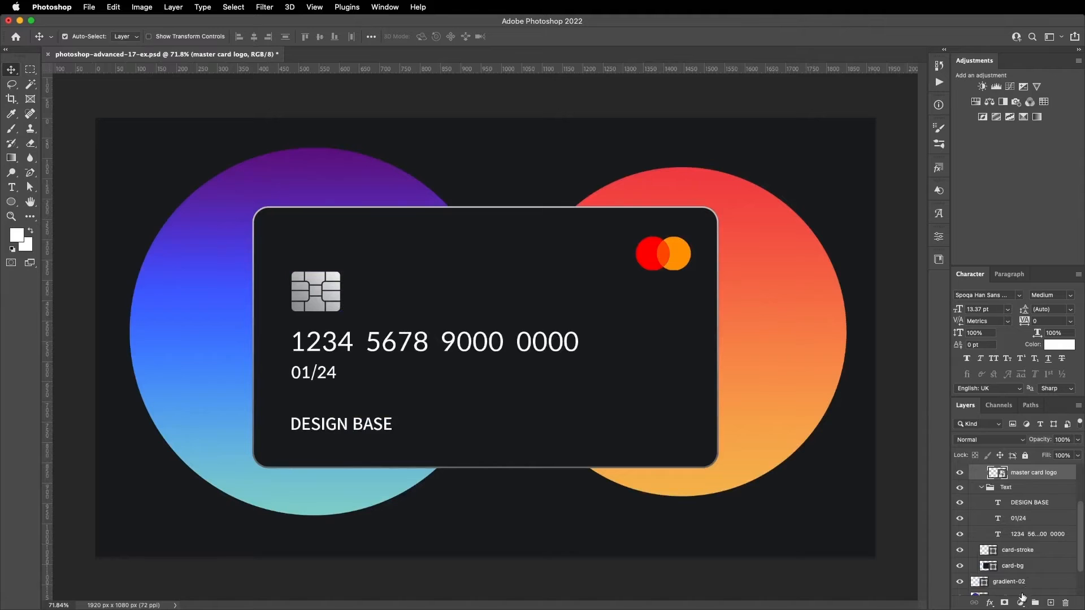
left_click(989, 603)
left_click(1003, 544)
left_click_drag(720, 93, 714, 308)
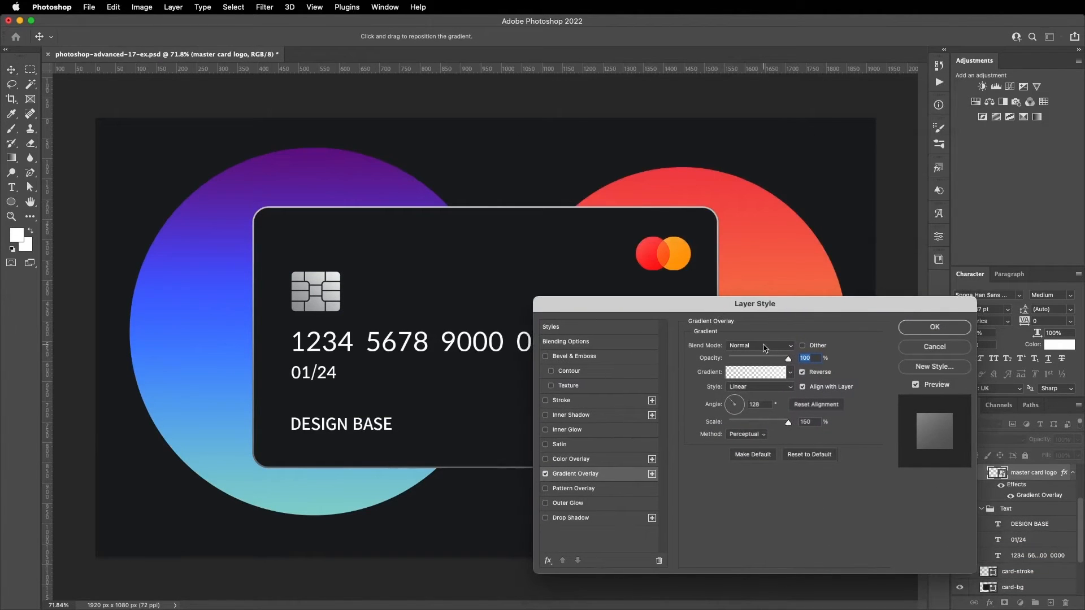
left_click(934, 327)
scroll(672, 245, "up", 5)
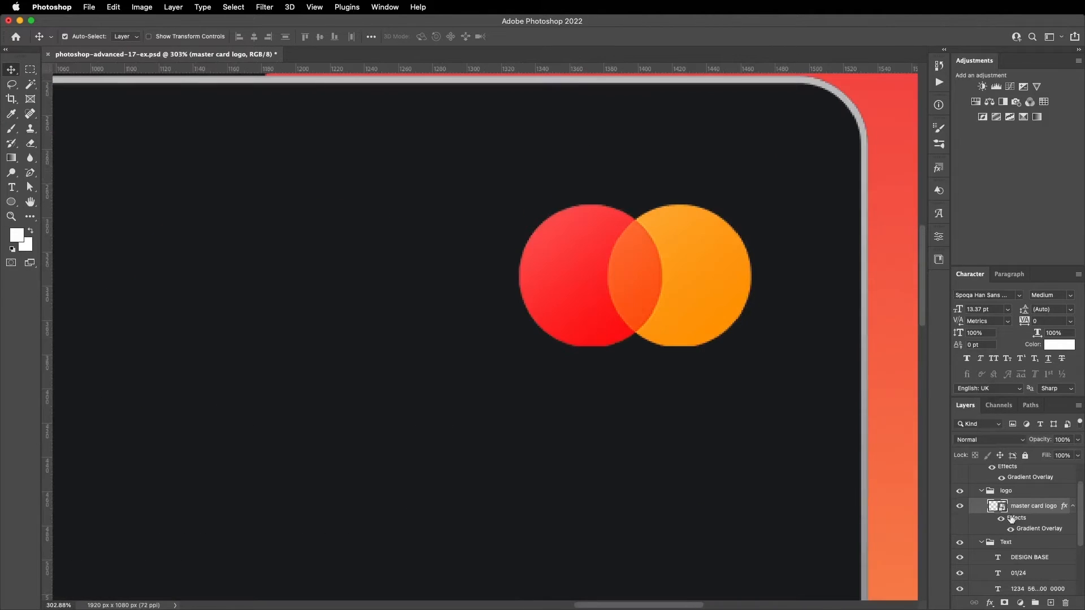
left_click(1001, 519)
left_click(1001, 518)
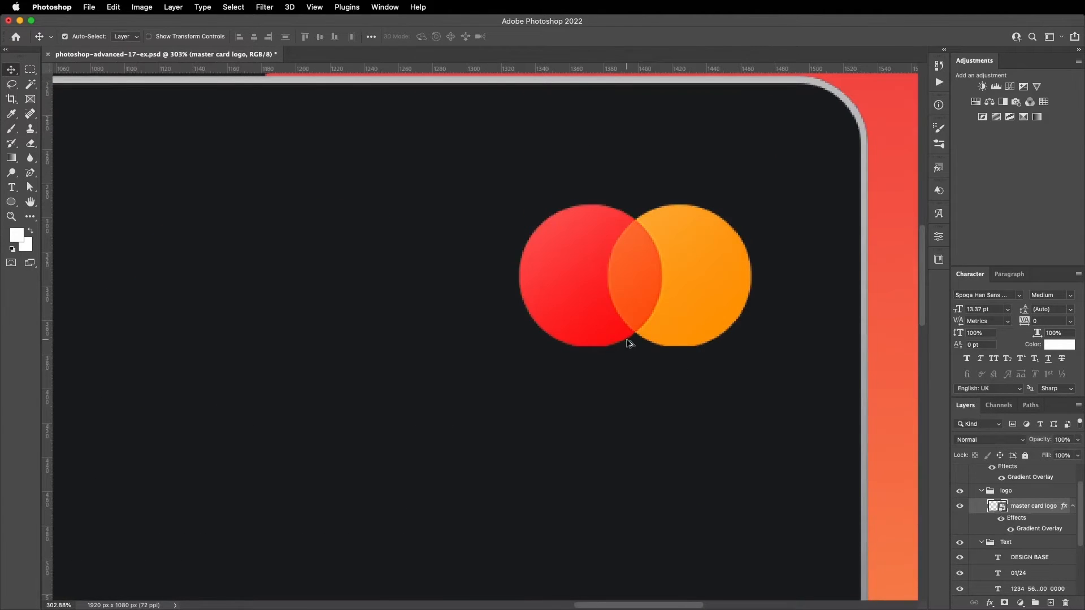
- Add a drop shadow effect to the card-bg layer and move its settings dialog clear of the card's lower edge
key("super+0")
mouse_move(576, 446)
left_mouse_down()
mouse_move(703, 405)
mouse_move(619, 413)
mouse_move(632, 426)
left_mouse_up()
left_click(990, 603)
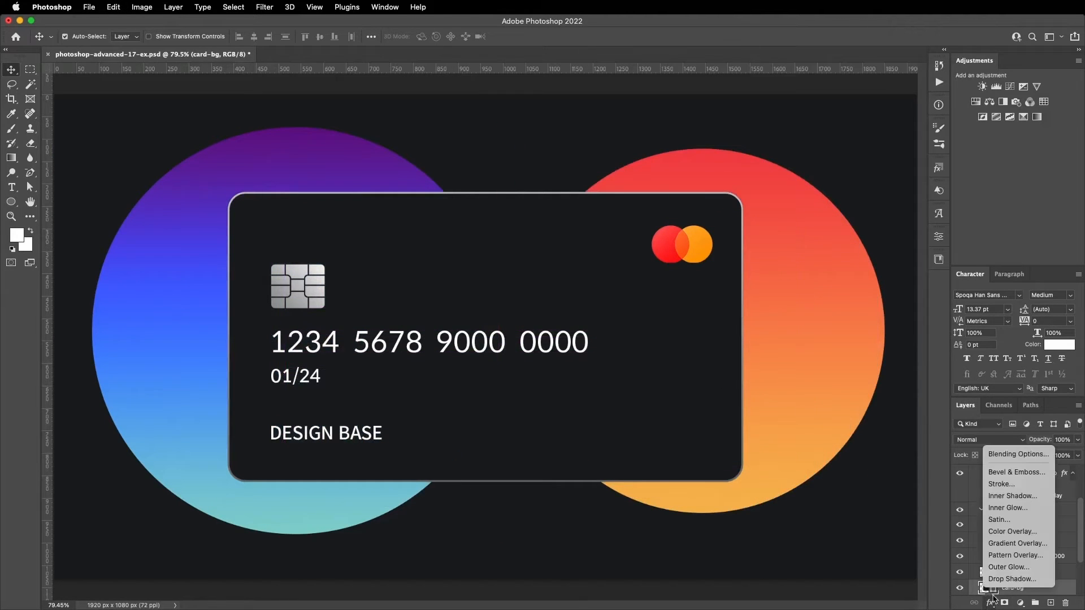
left_click(1004, 582)
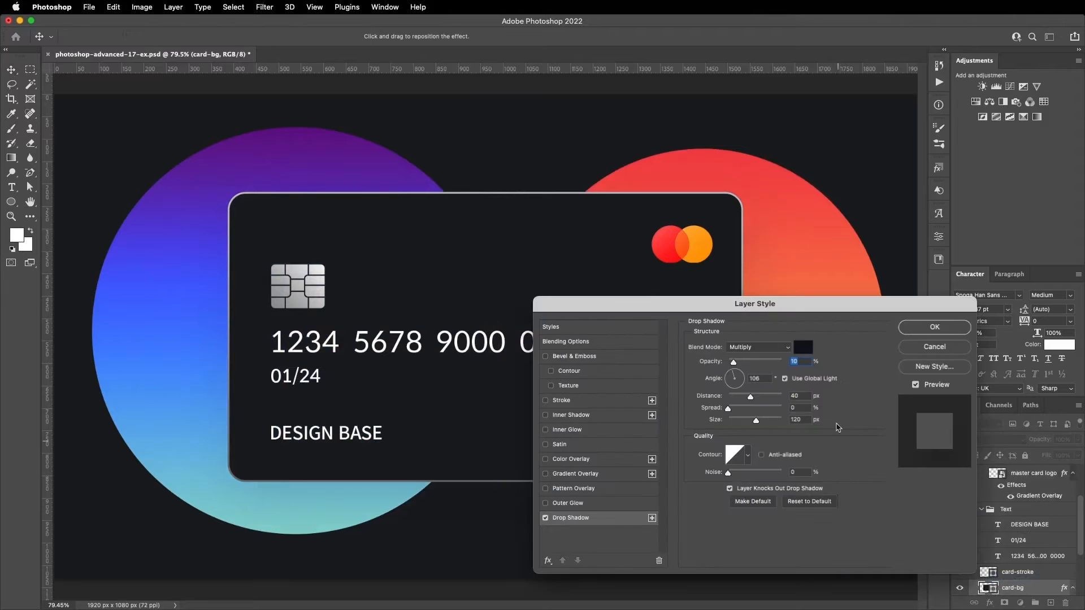
left_click_drag(734, 308, 445, 122)
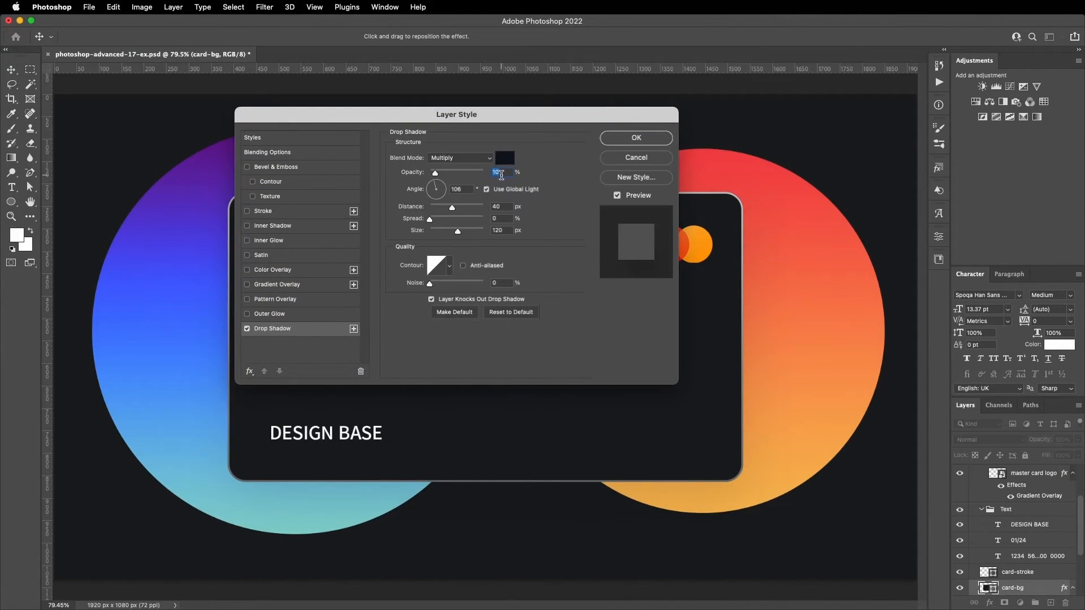
- Try a 50% opacity for the card's drop shadow and set it back to 10%
left_click(500, 172)
key("BackSpace")
key("BackSpace")
type("50")
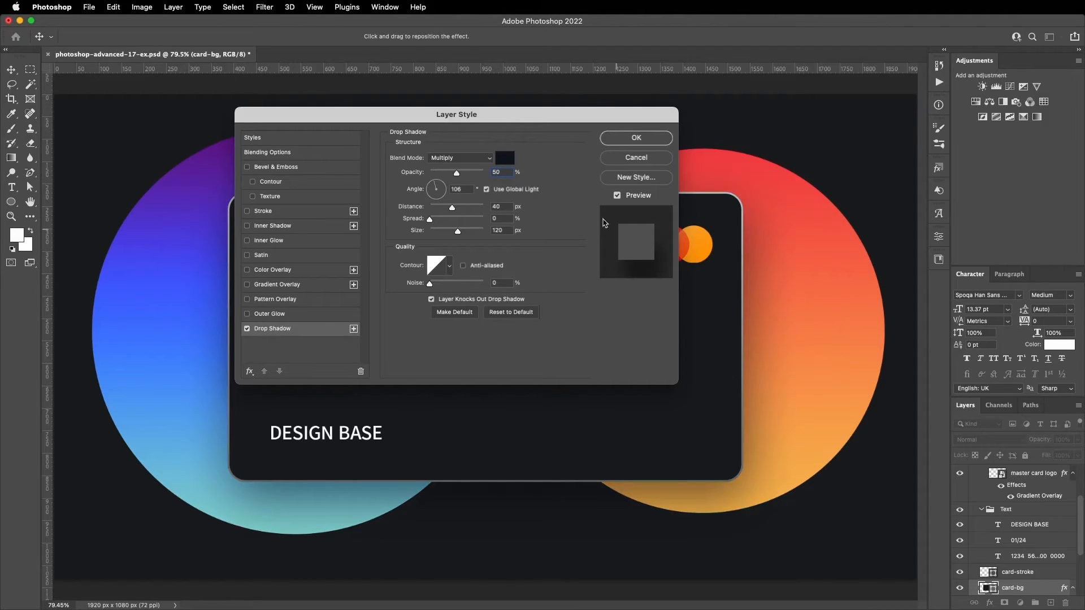
key("BackSpace")
key("BackSpace")
type("10")
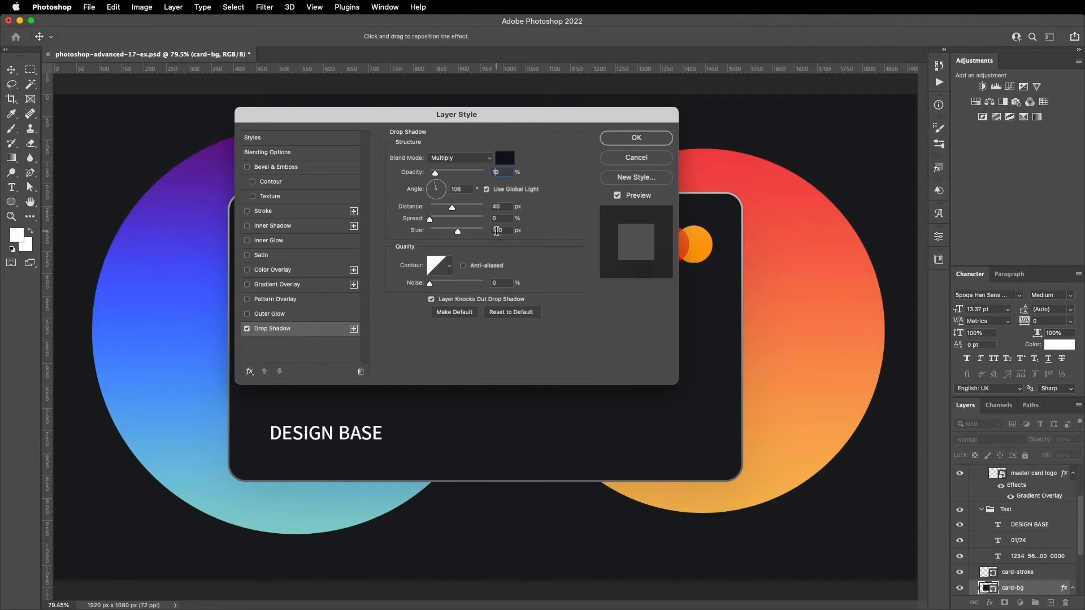
- Set the size of the card-bg layer's drop shadow to 80 px and apply the layer style
left_click_drag(502, 230, 463, 231)
type("80")
key("Tab")
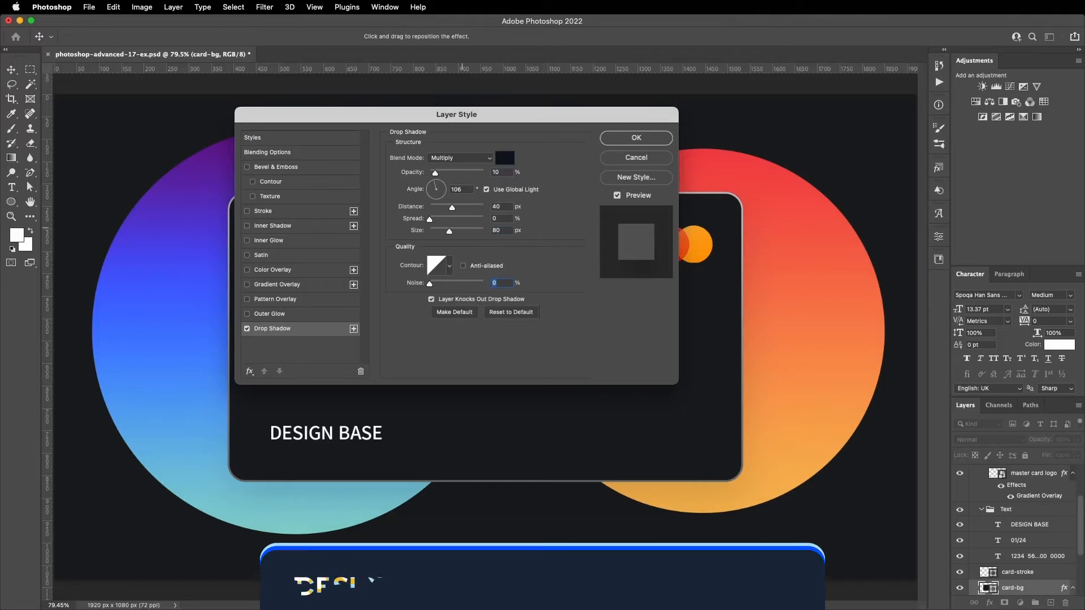
left_click(636, 138)
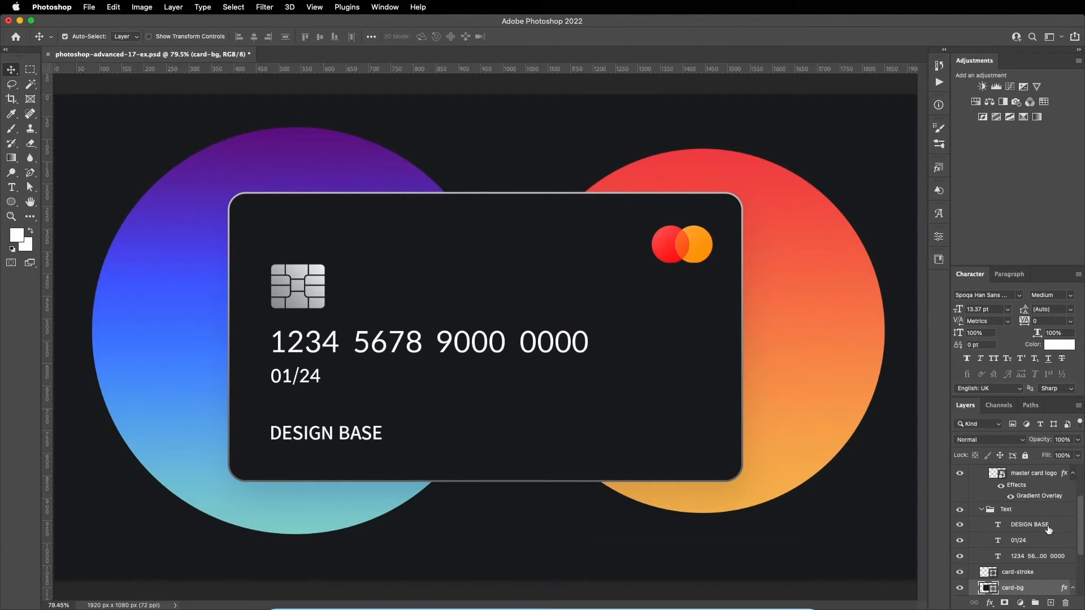
- Hide the card group and convert the gradient-01 and gradient-02 circle layers to separate smart objects
scroll(1030, 541, "up", 2)
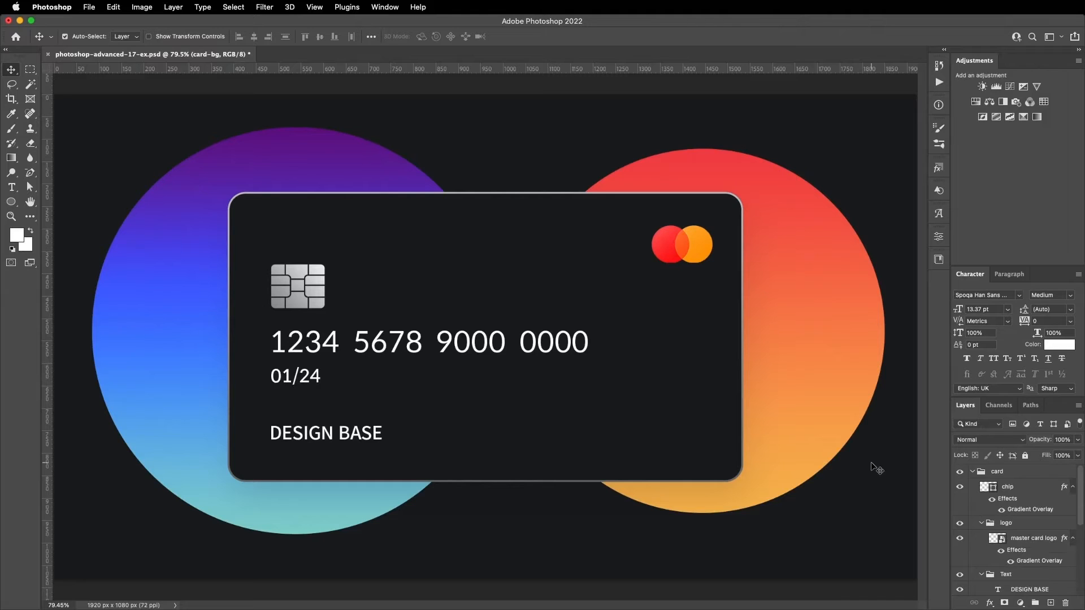
left_click(960, 472)
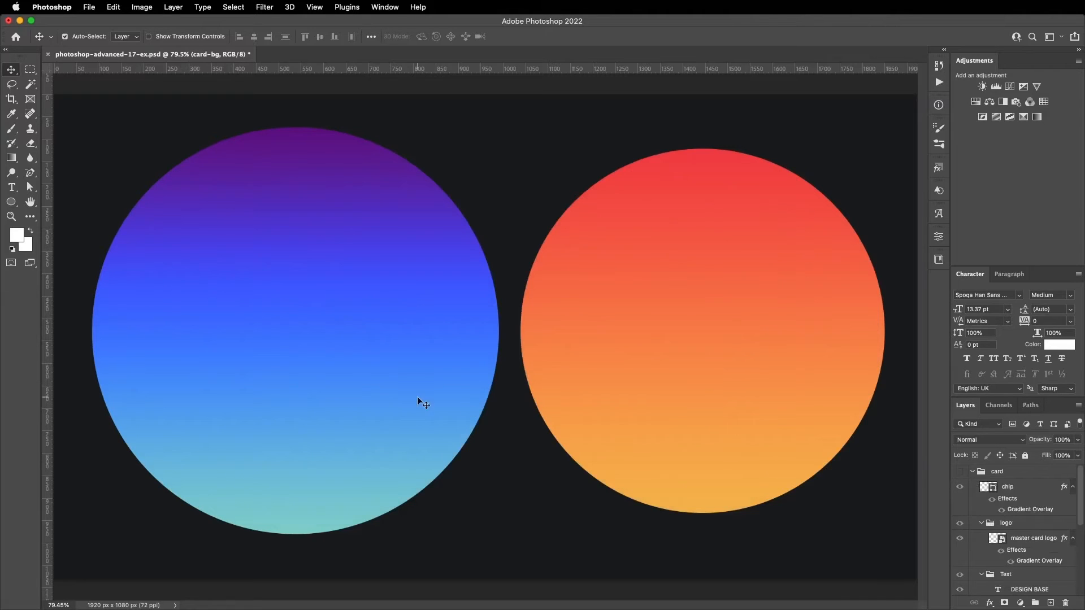
left_click(415, 355)
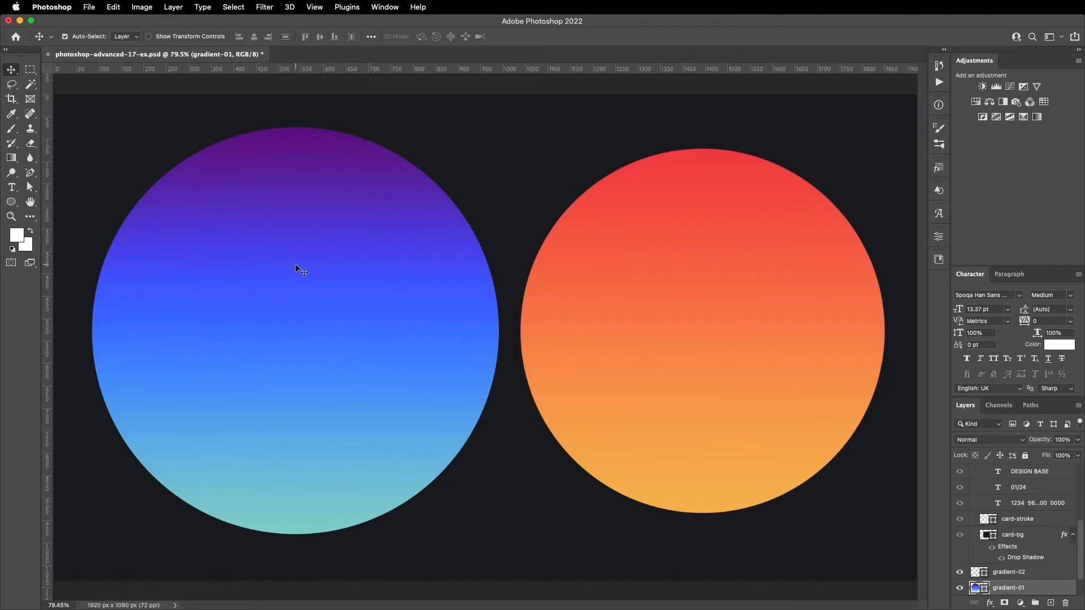
left_click_drag(1027, 397, 1037, 258)
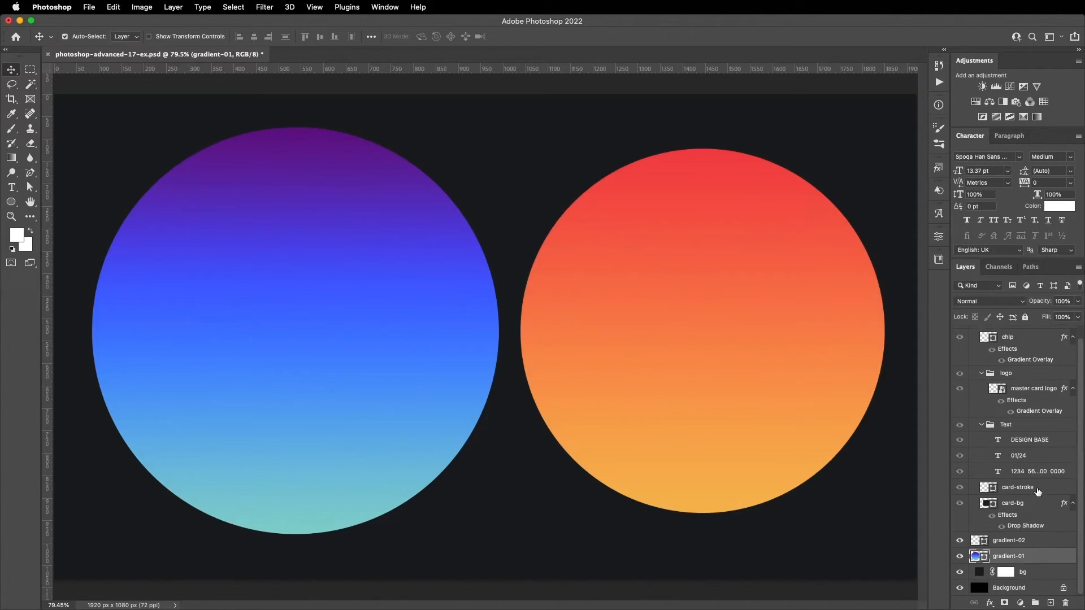
right_click(1021, 558)
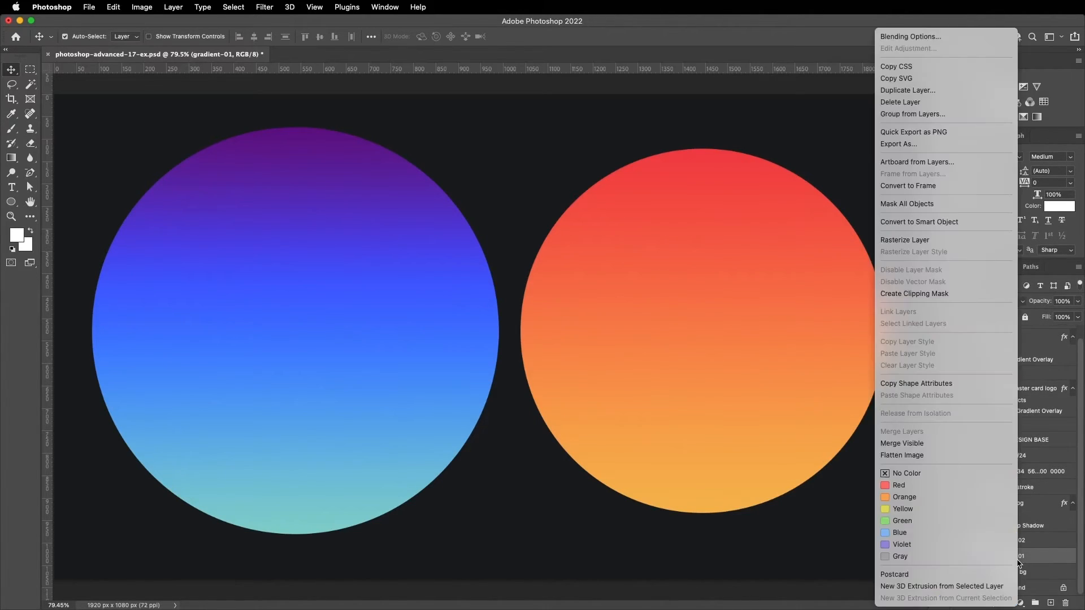
left_click(903, 227)
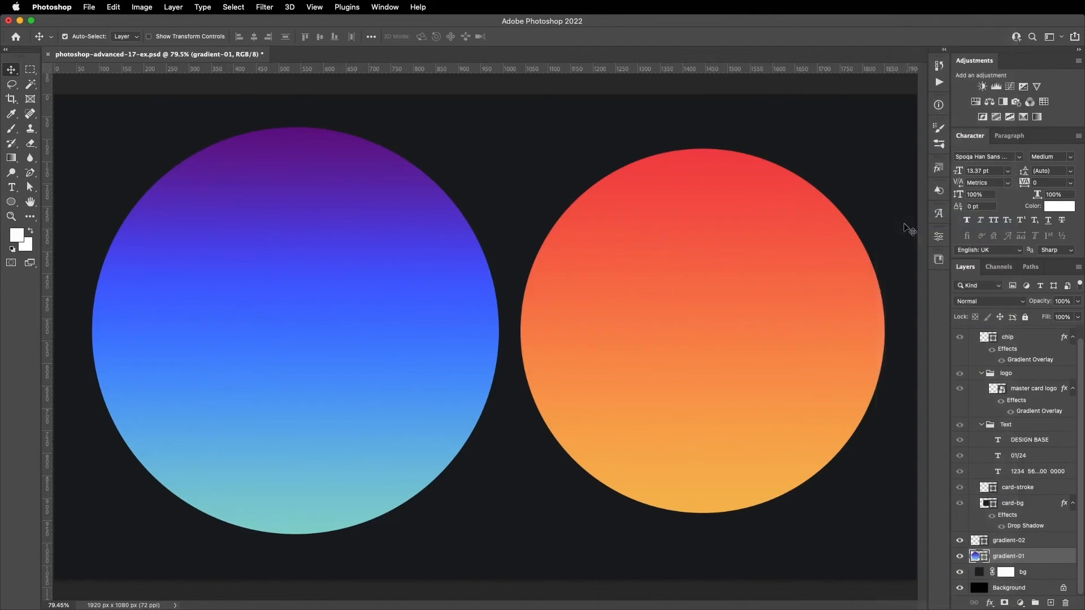
left_click(1012, 541)
right_click(1011, 540)
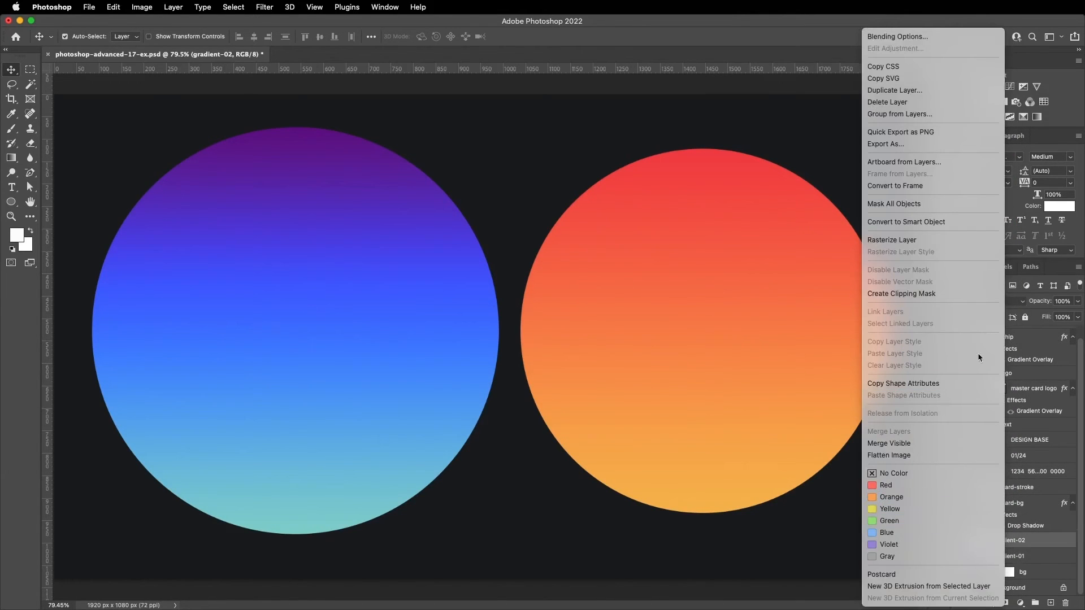
left_click(890, 224)
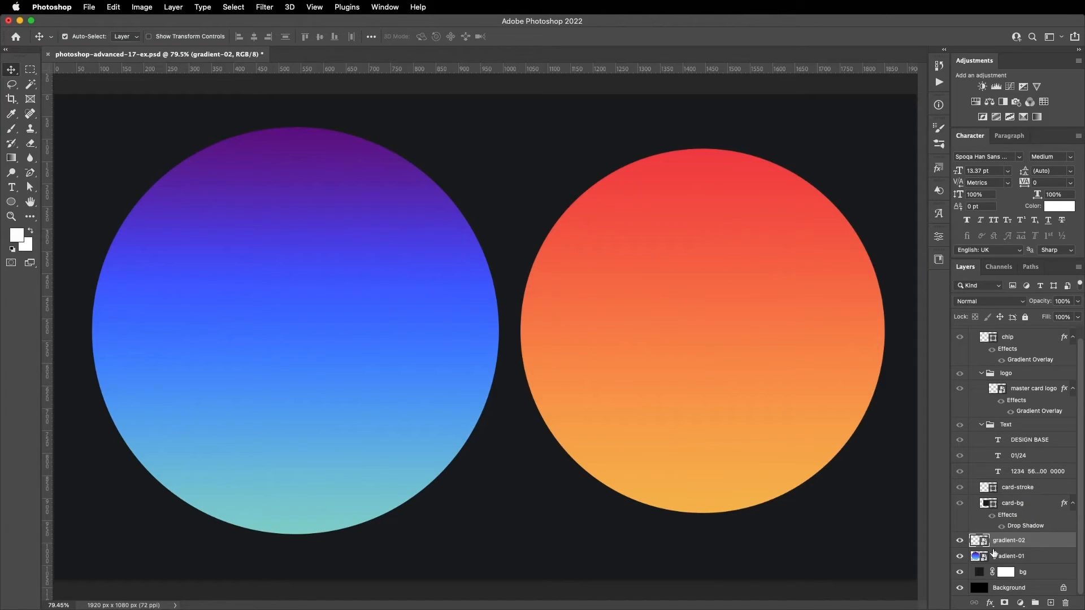
- Duplicate the gradient-01 and gradient-02 layers together and show the card group again
left_click(396, 358)
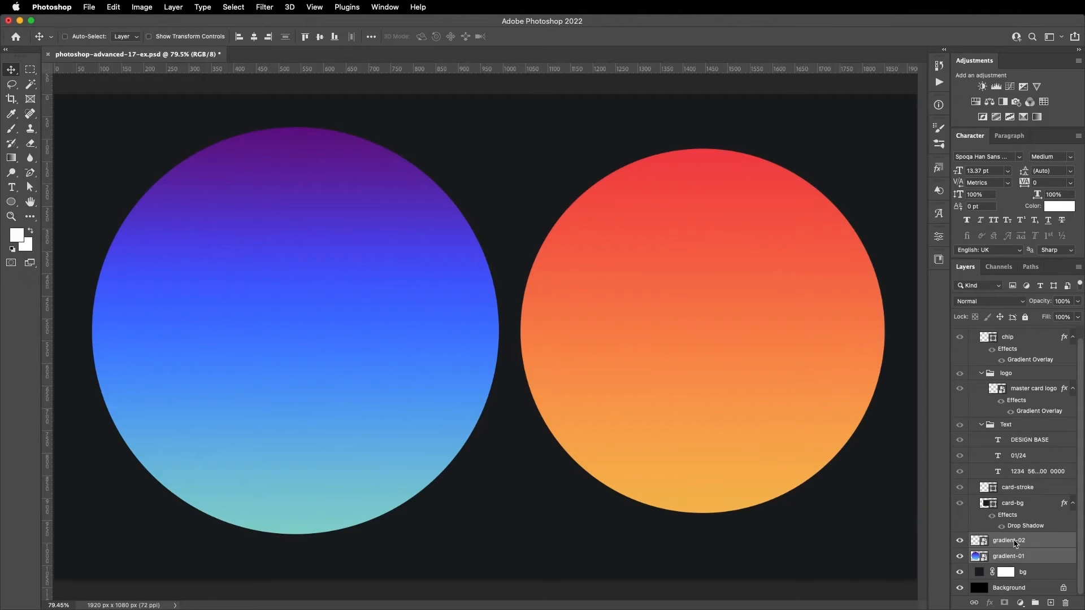
key("super+j")
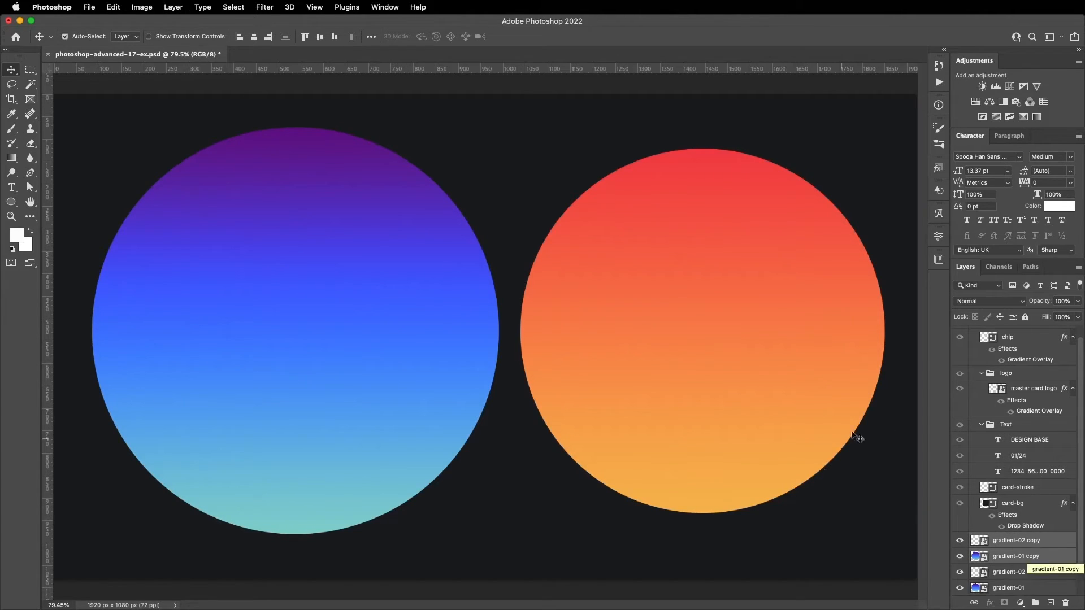
scroll(995, 503, "up", 1)
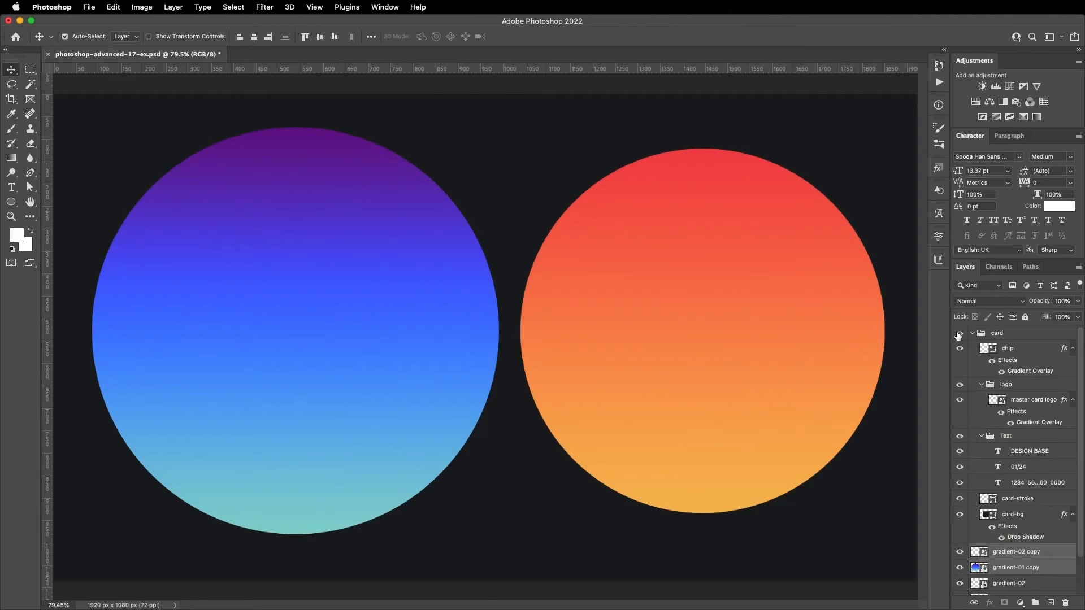
left_click(959, 334)
- Move both gradient copies into the card group directly above card-bg and clip them to the card-bg shape
scroll(1013, 421, "down", 4)
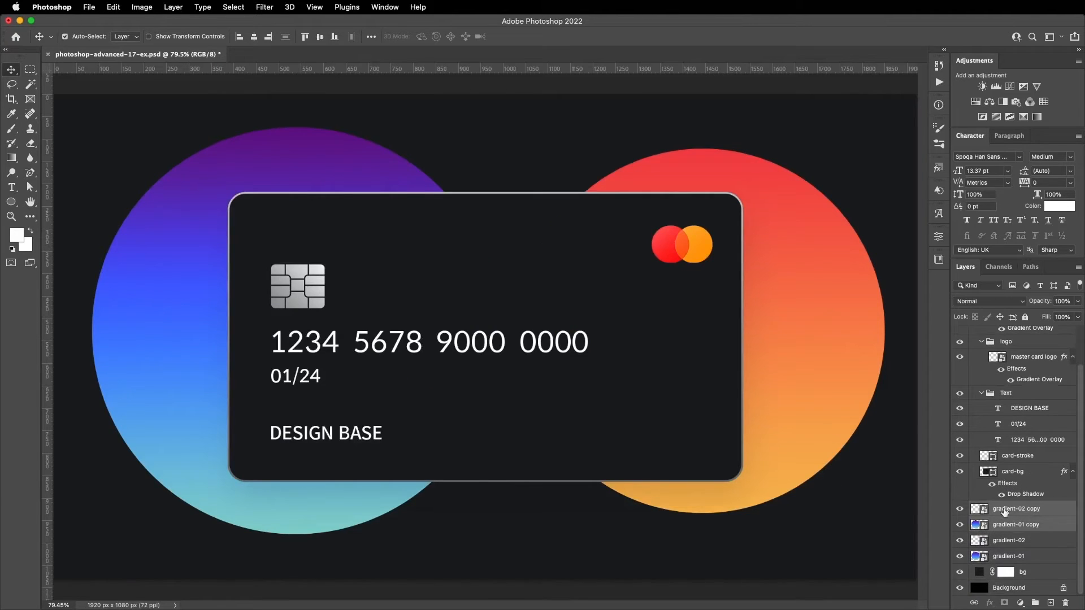
left_click_drag(1004, 511, 1011, 471)
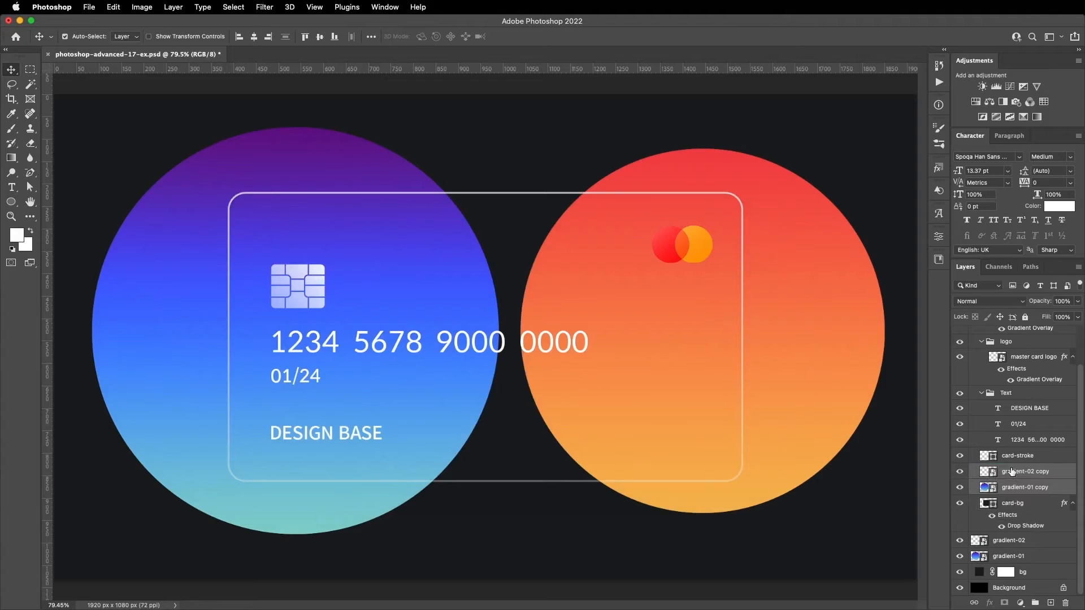
left_click(997, 511)
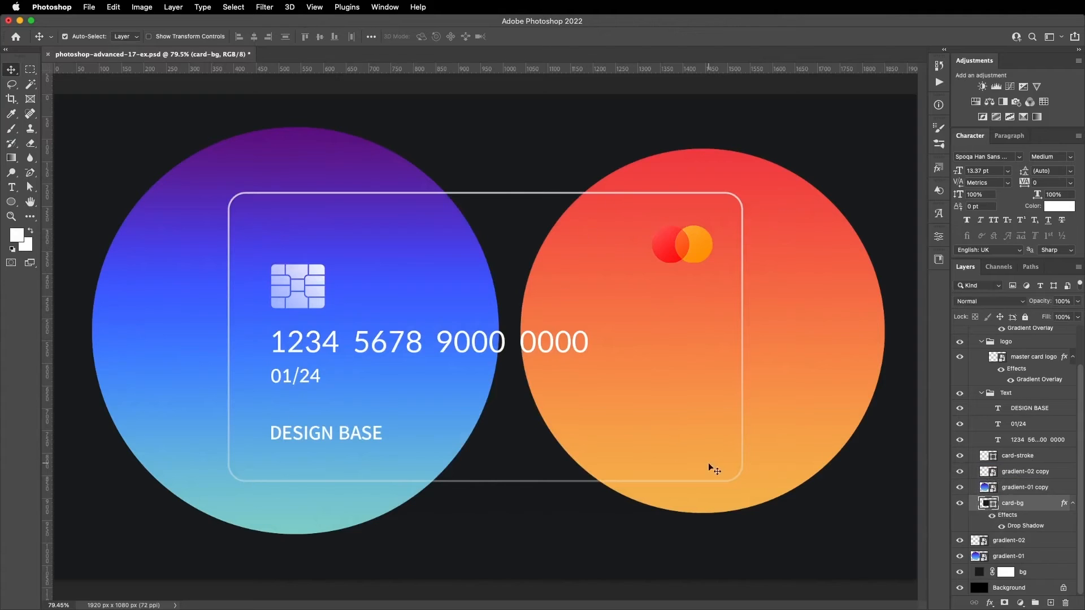
left_click(967, 490)
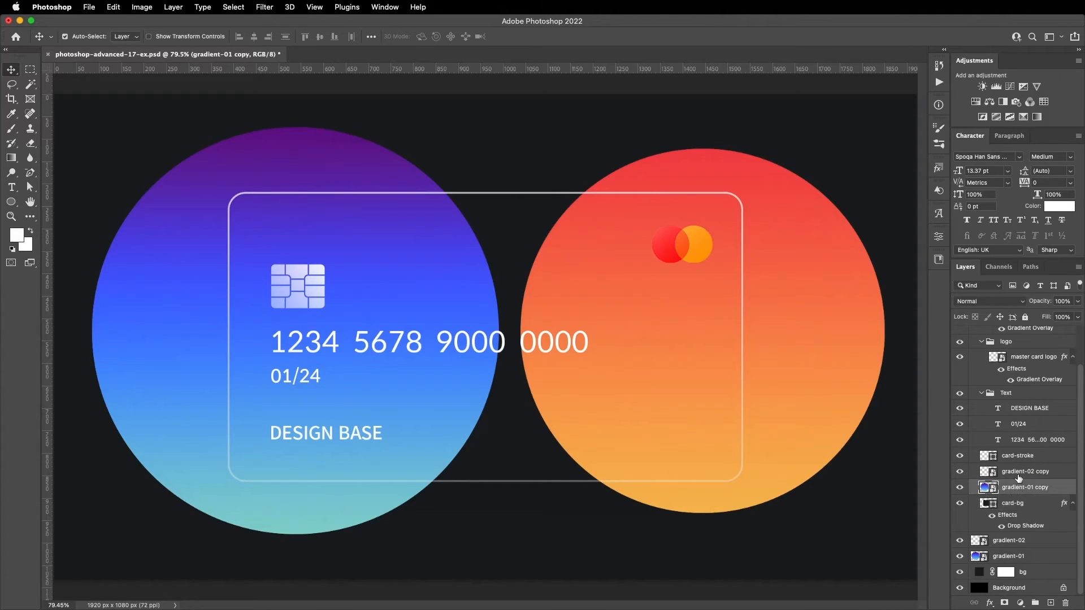
left_click(1019, 474, "shift")
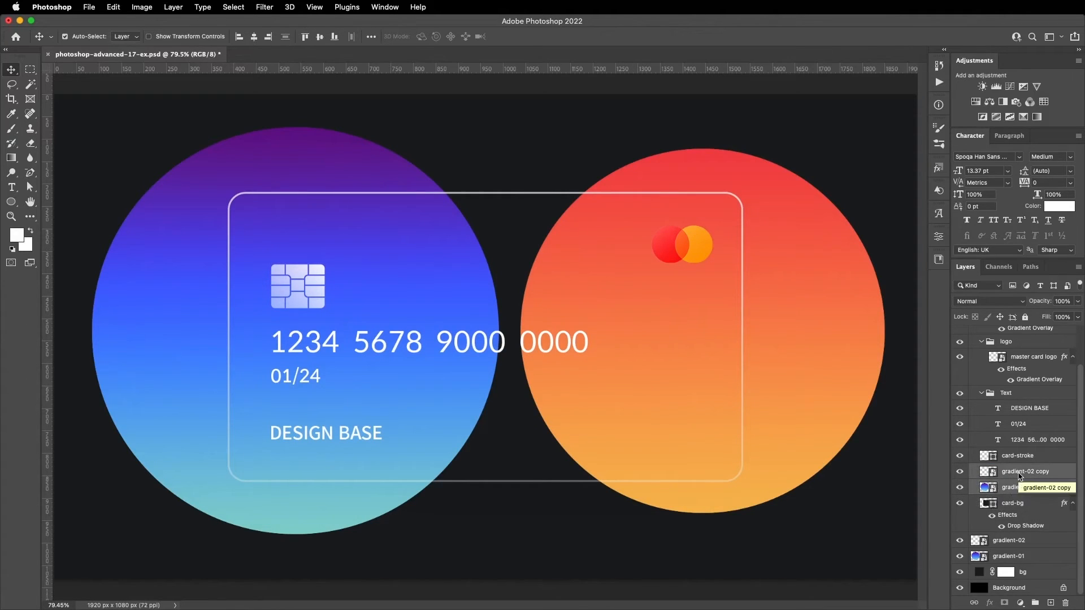
key("super+alt+g")
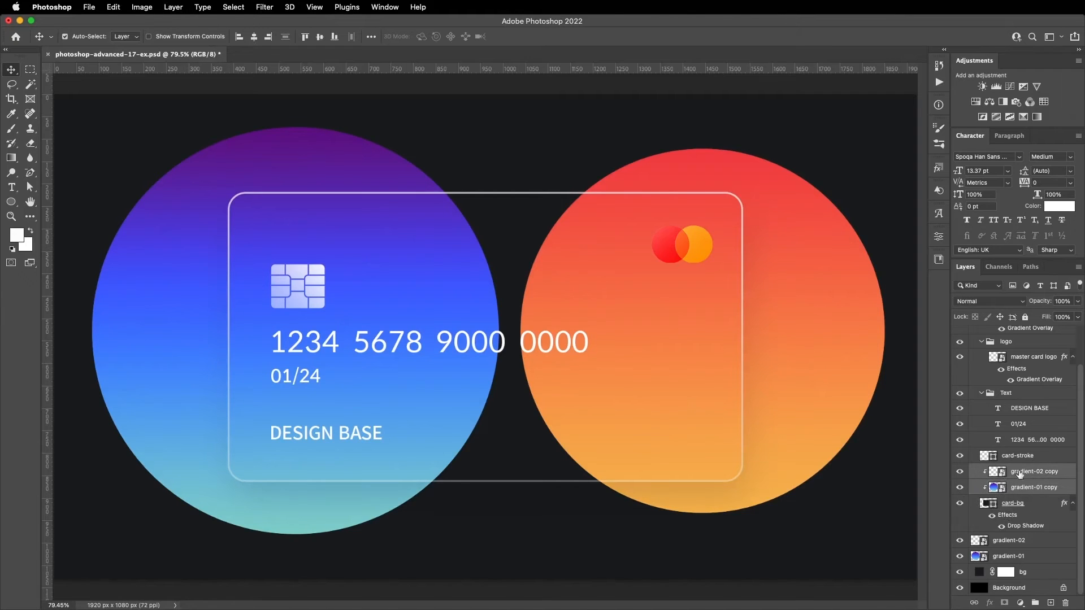
- Apply a Gaussian Blur with a radius of 60 pixels to the clipped gradient-01 copy layer
left_click(1013, 489)
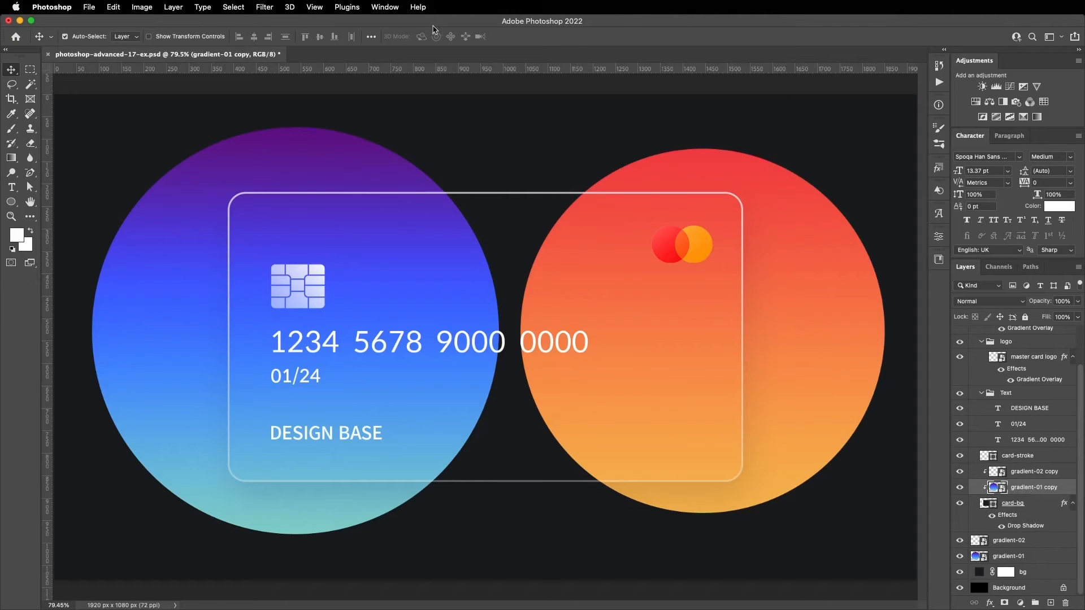
left_click(266, 7)
mouse_move(271, 153)
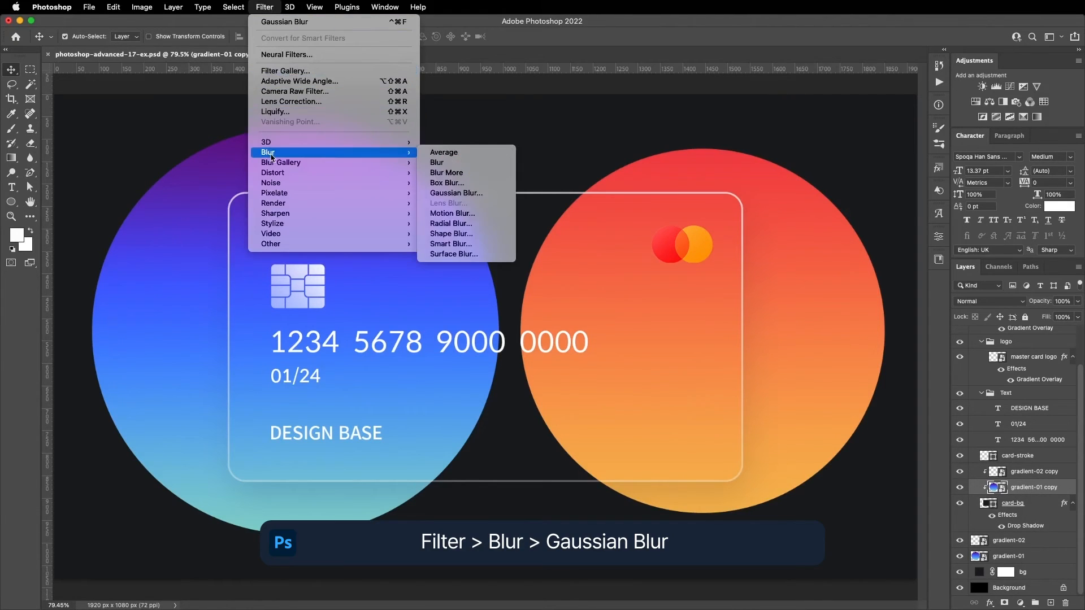
left_click(468, 194)
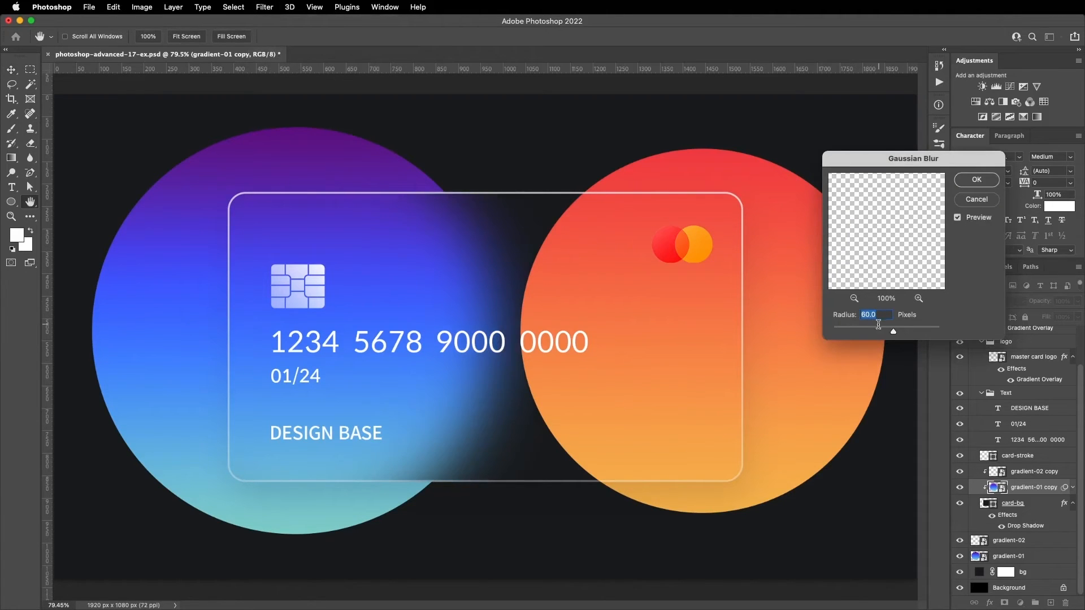
left_click_drag(874, 334, 900, 334)
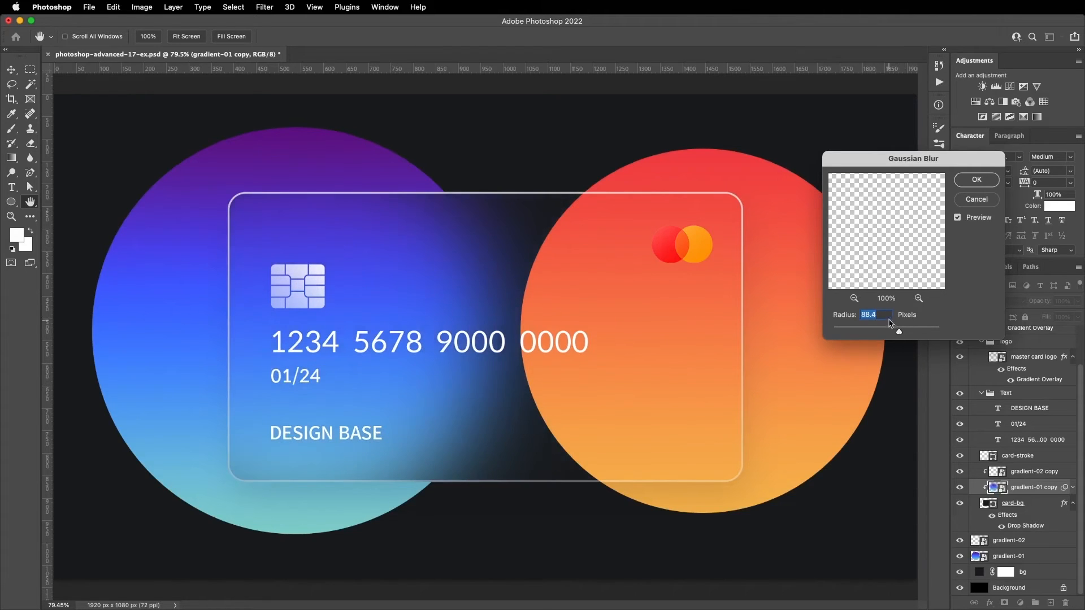
type("60")
key("Tab")
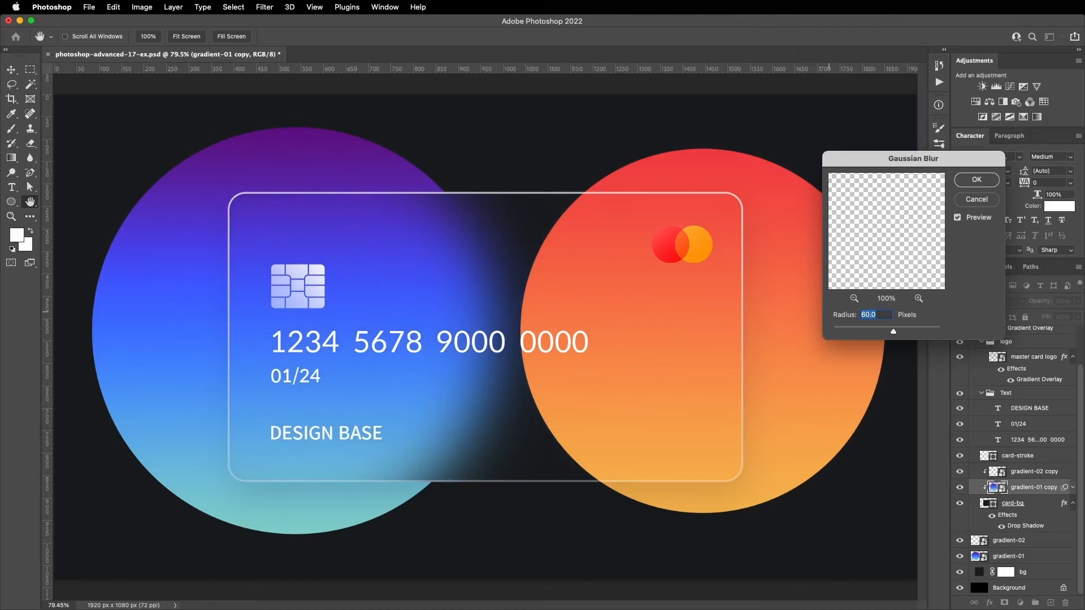
left_click(972, 182)
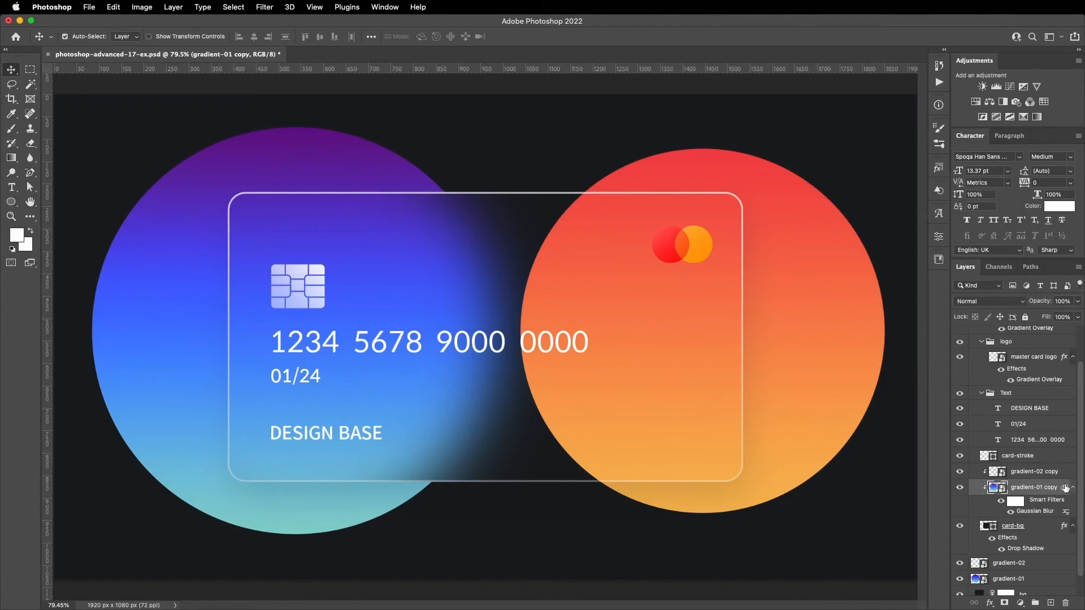
- Copy the Gaussian Blur smart filter from gradient-01 copy to gradient-02 copy
left_click_drag(1065, 488, 1054, 476)
left_click(1034, 475)
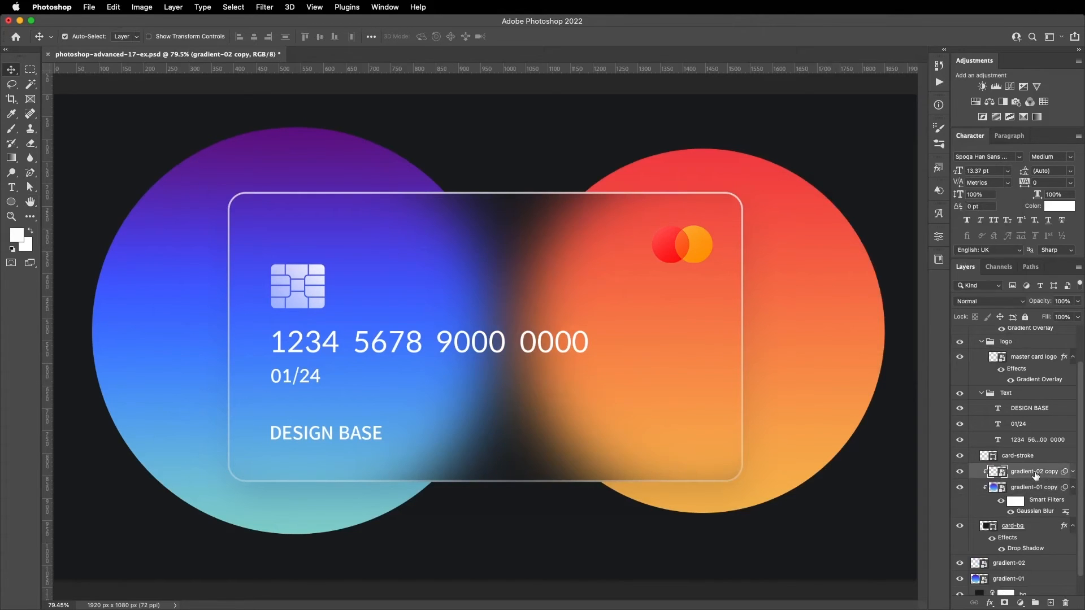
scroll(706, 372, "down", 5)
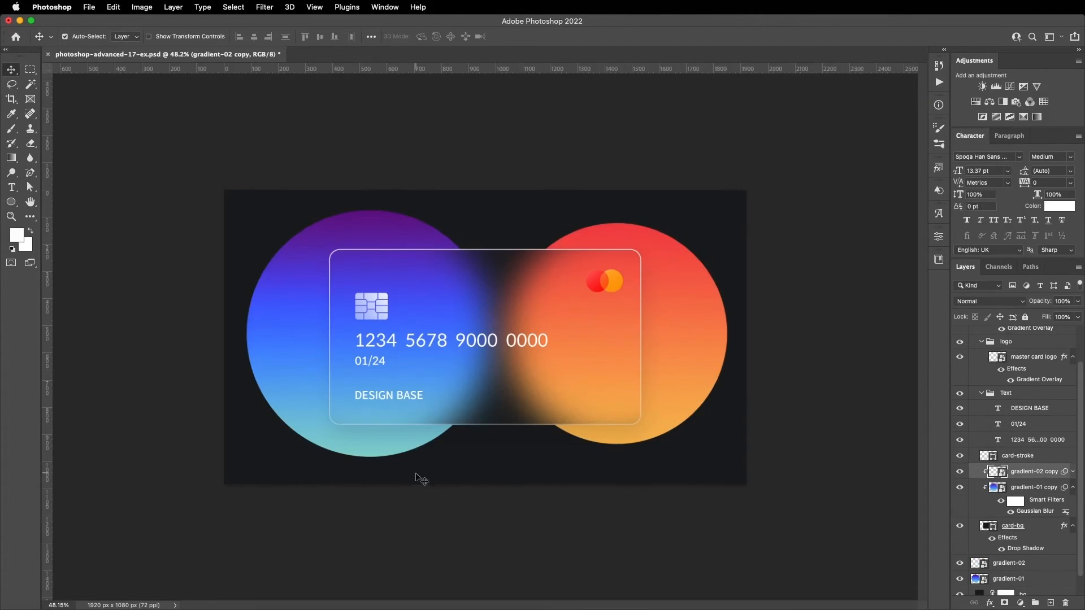
scroll(380, 357, "up", 3)
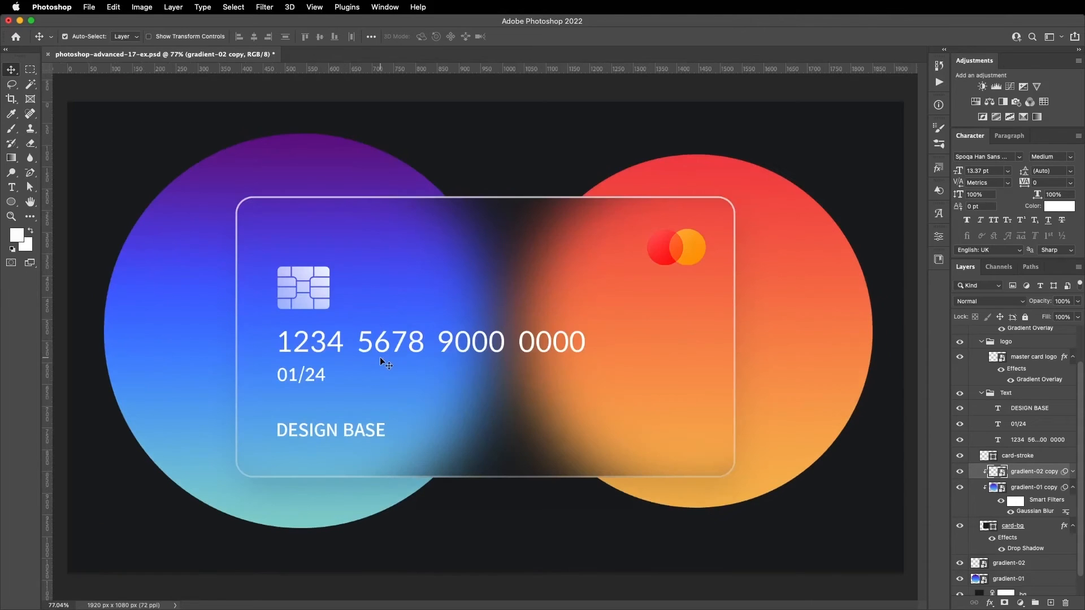
- Link the gradient-01 layer with gradient-01 copy, try moving the linked circle and undo the move
left_click(181, 296)
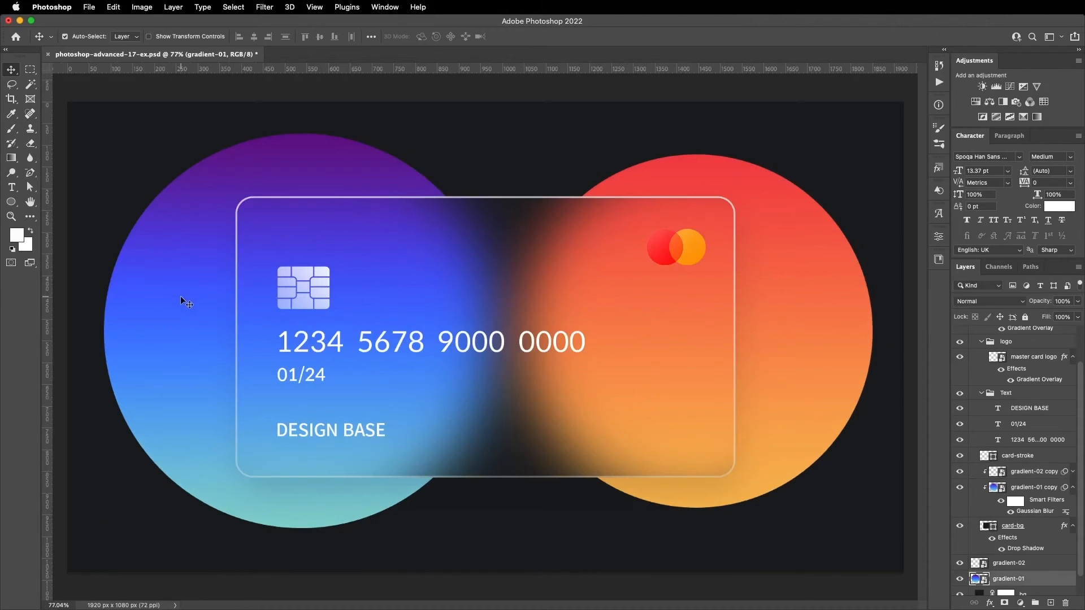
left_click(1029, 489, "super")
right_click(1018, 490)
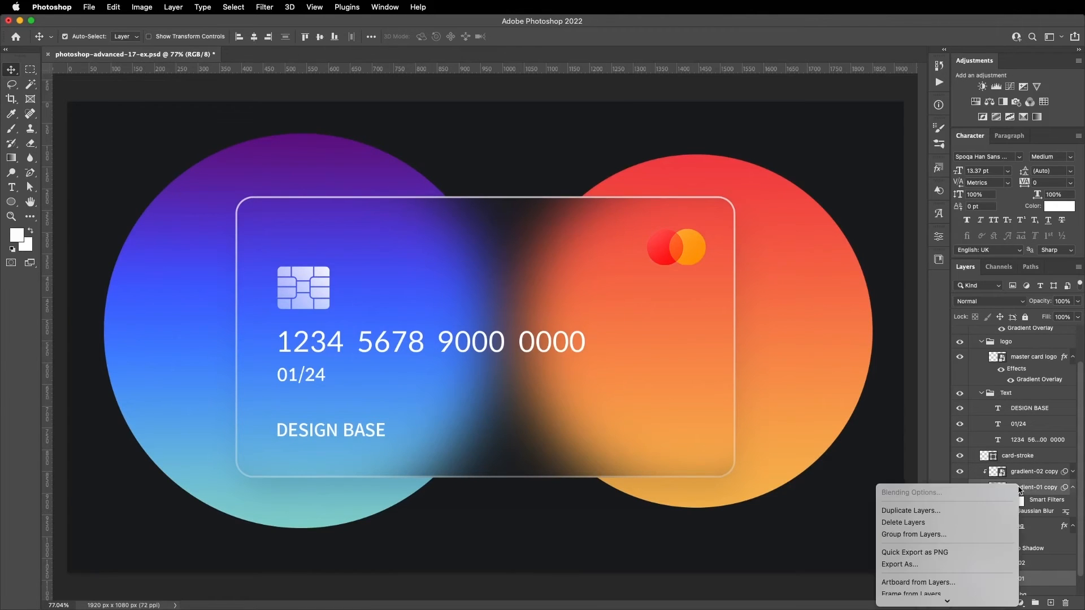
scroll(965, 504, "down", 3)
scroll(928, 507, "down", 5)
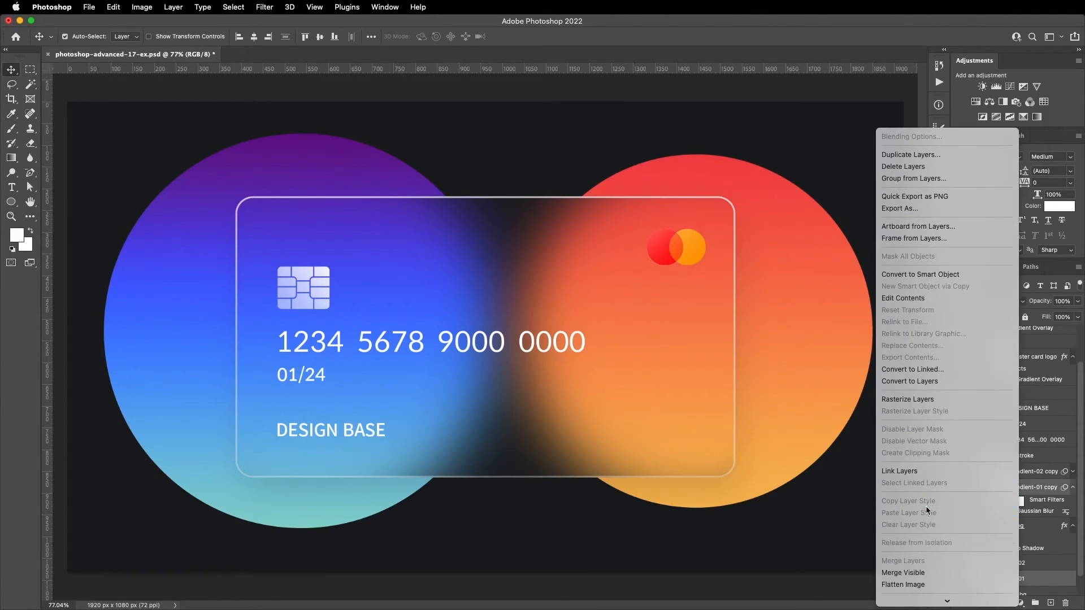
left_click(900, 477)
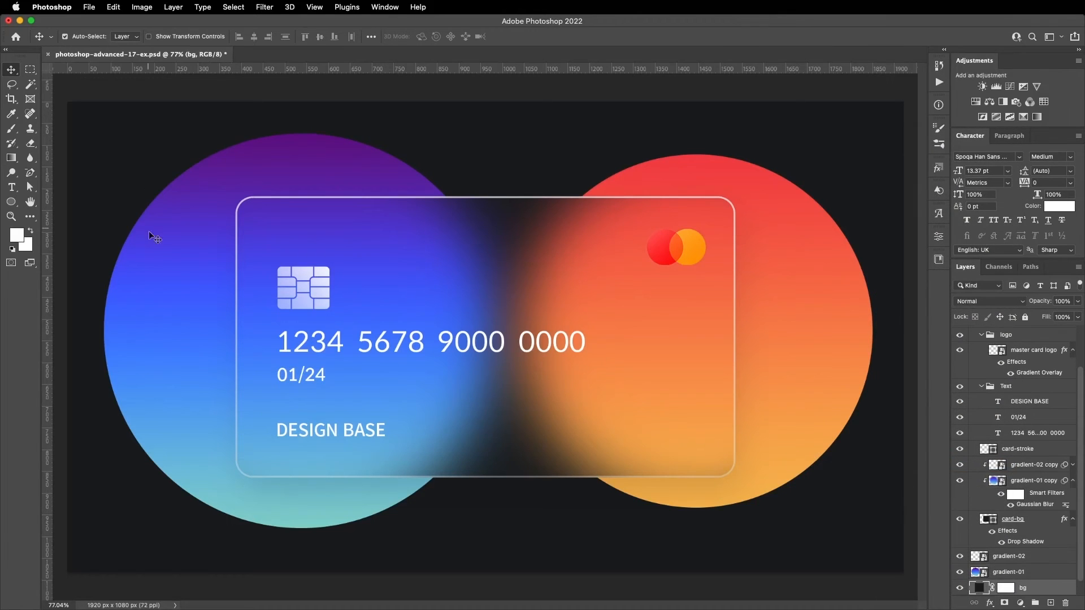
left_click_drag(167, 264, 94, 303)
key("super+z")
- Link the gradient-02 layer with gradient-02 copy
left_click(1019, 557)
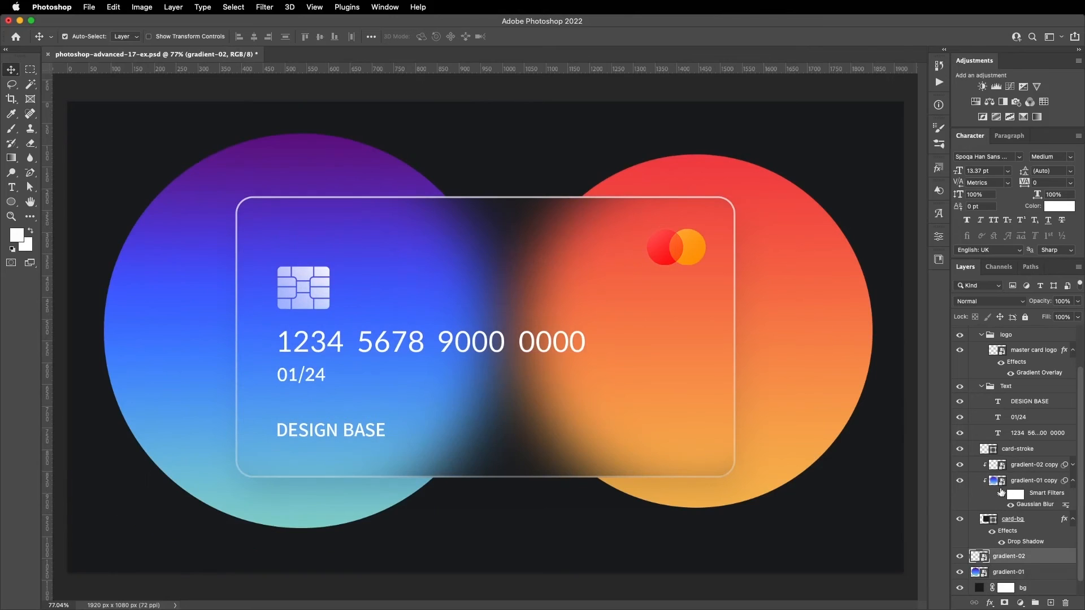
left_click(1052, 465, "super")
right_click(1050, 465)
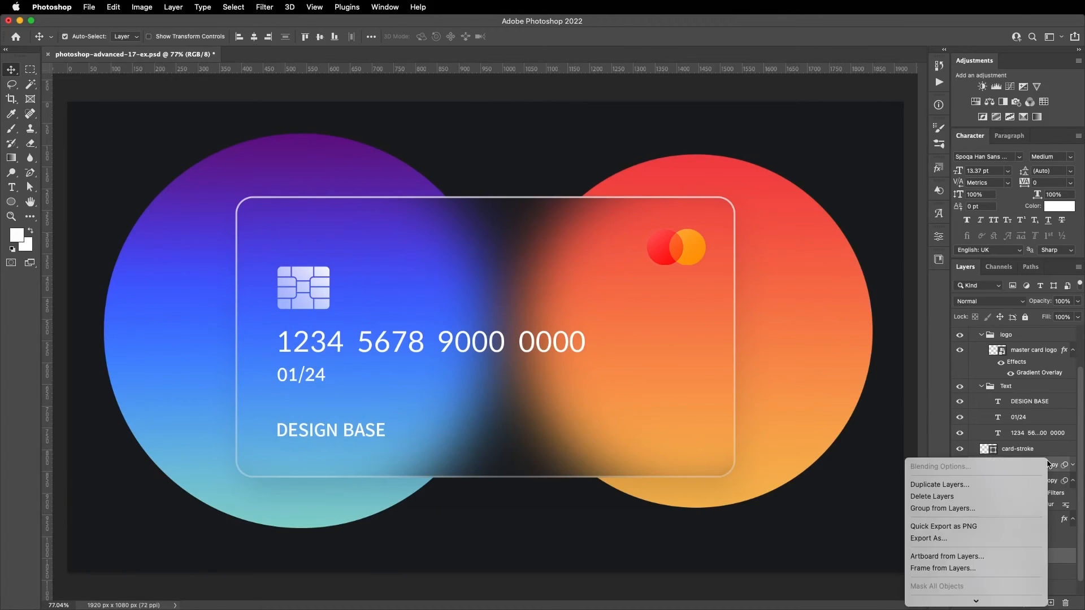
left_click(929, 446)
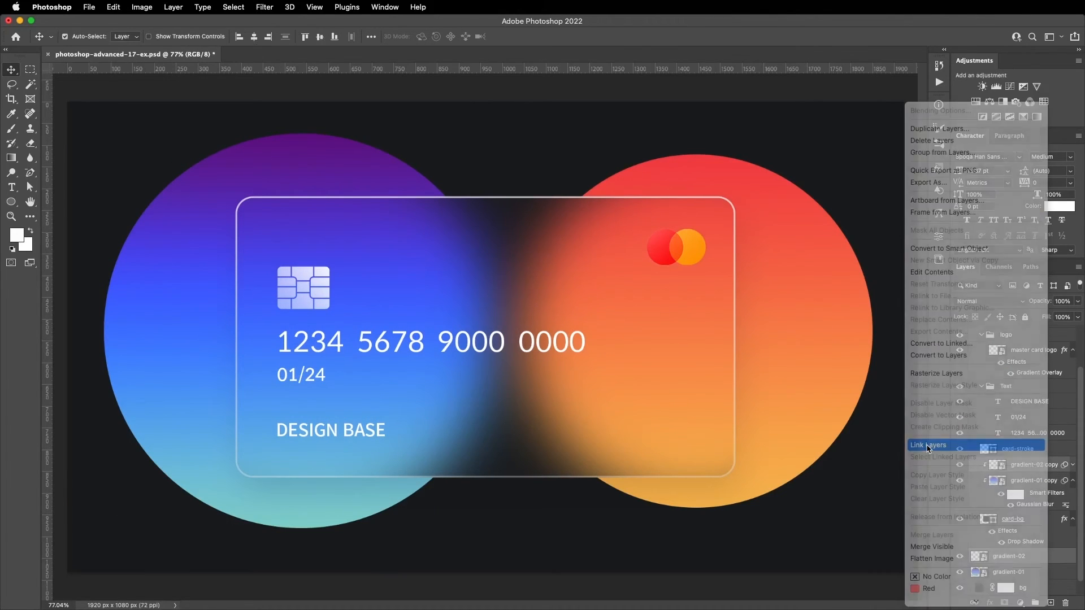
- Try moving the gradient-02 circle together with its linked copy and undo the move
left_click(1026, 558)
left_click_drag(822, 426, 829, 455)
key("super+z")
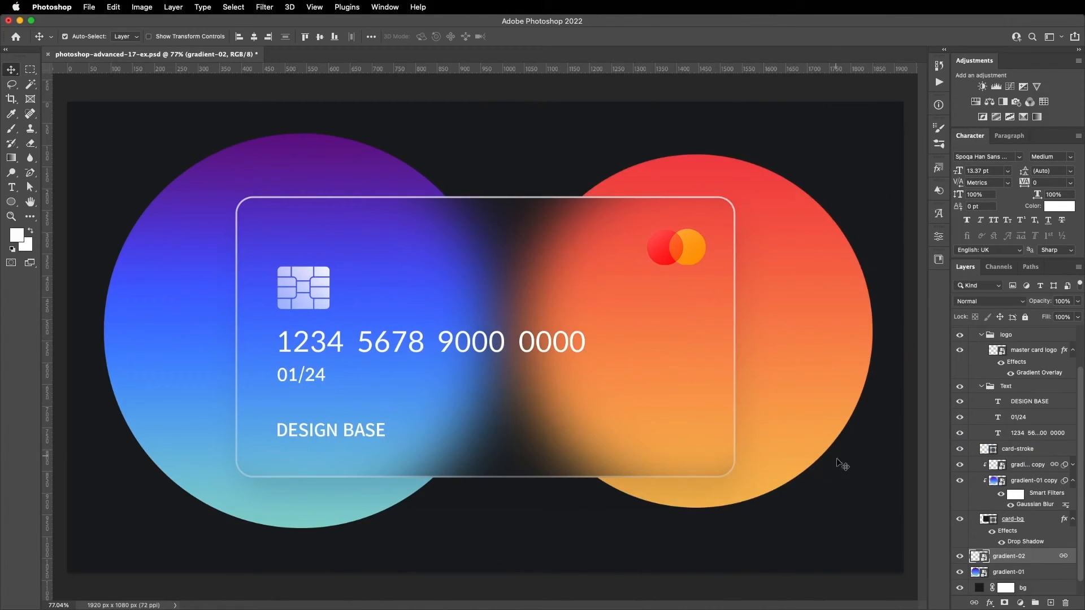
- Change the red gradient stop inside the gradient-02 smart object to e043f3, save it and return to photoshop-advanced-17-ex.psd
double_click(978, 558)
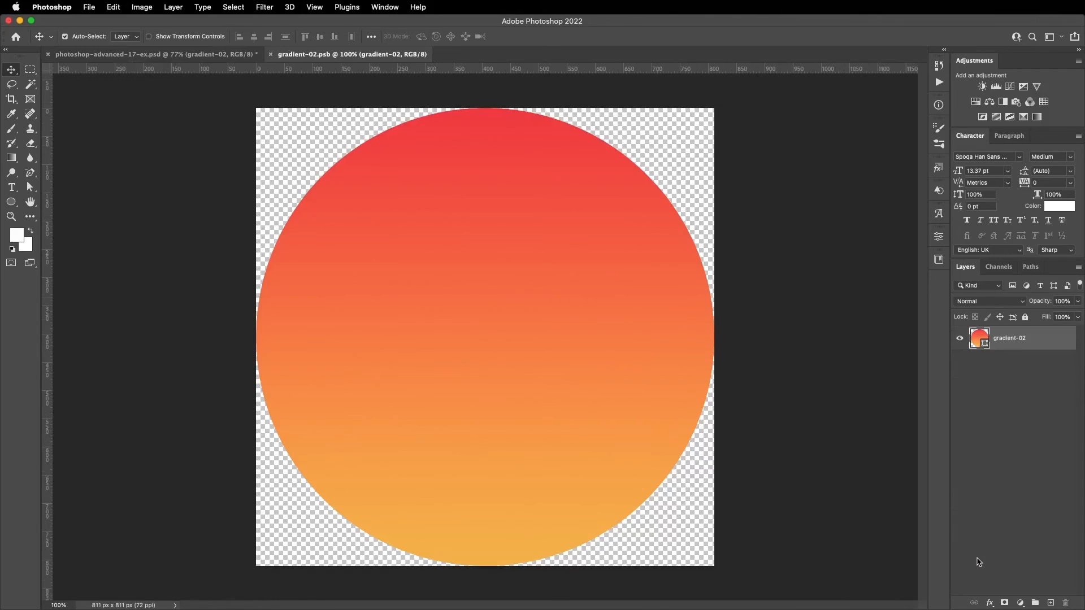
left_click(10, 202)
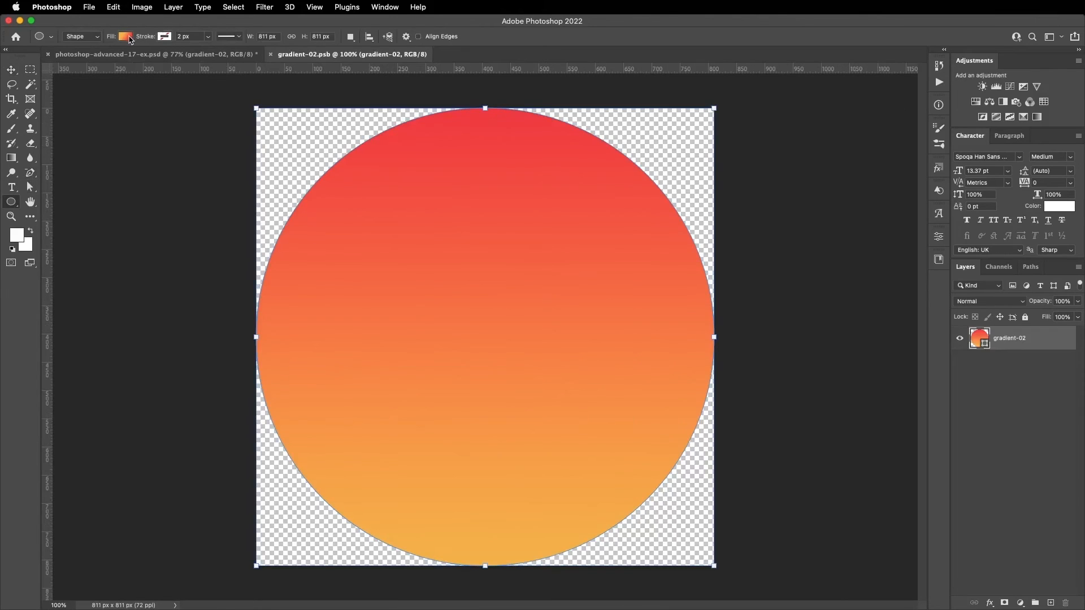
left_click(125, 36)
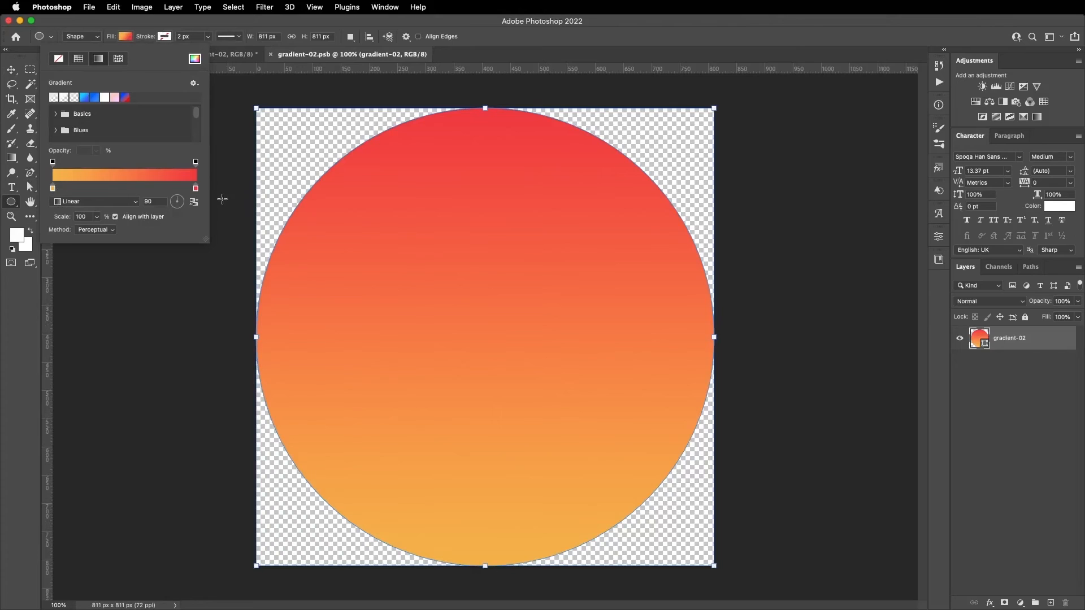
double_click(196, 189)
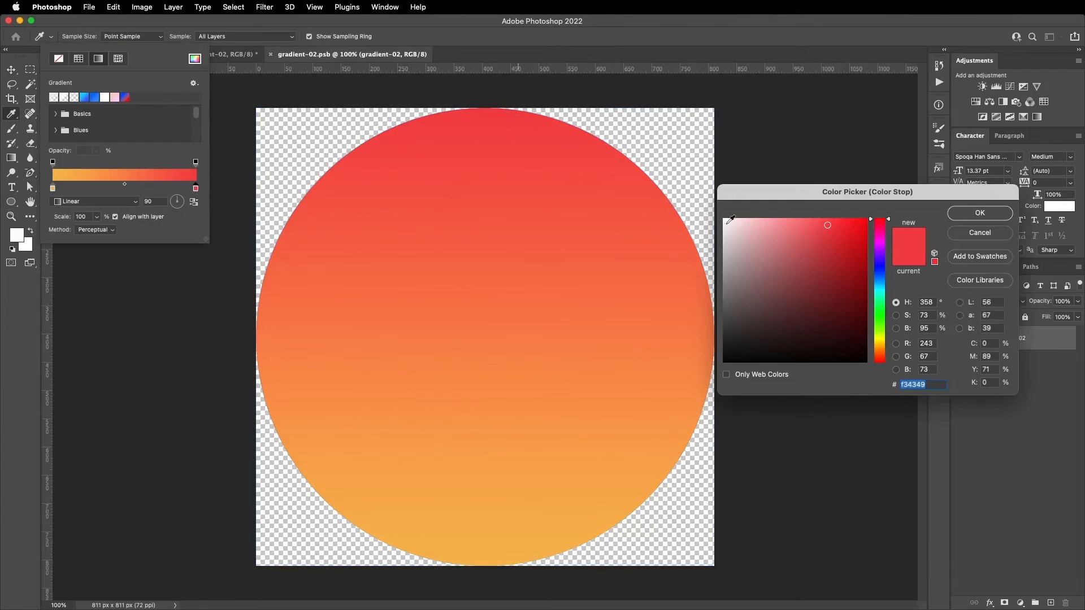
left_click(881, 246)
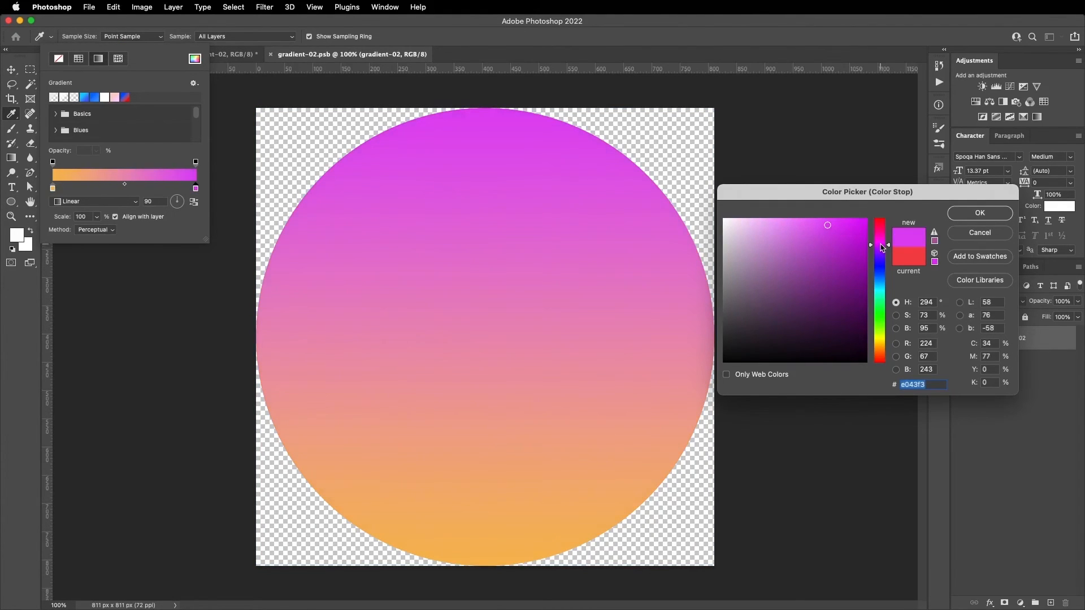
left_click(979, 213)
key("v")
key("super+s")
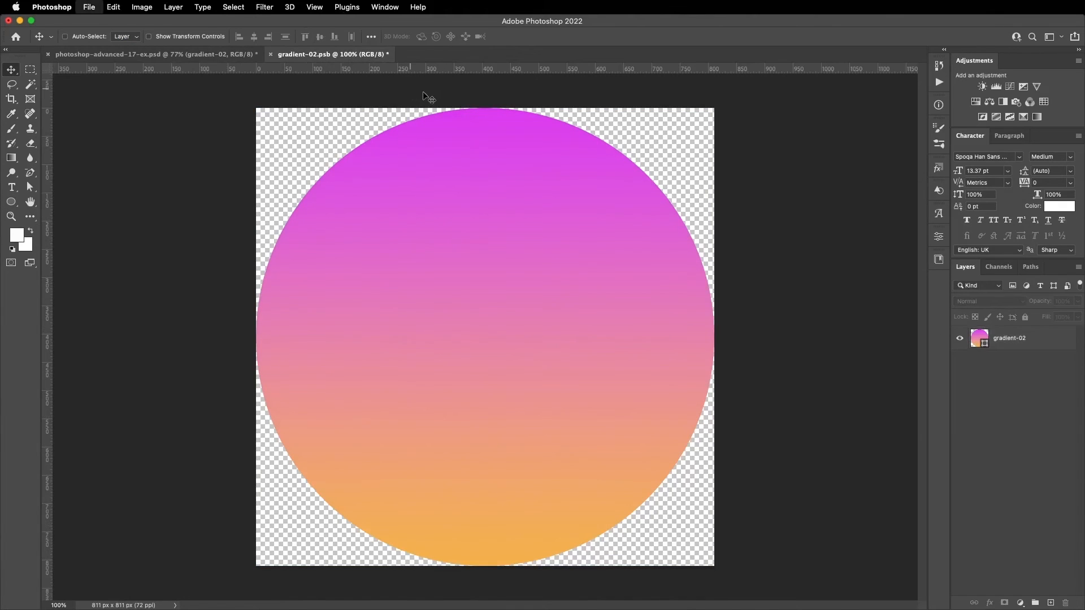
left_click(185, 55)
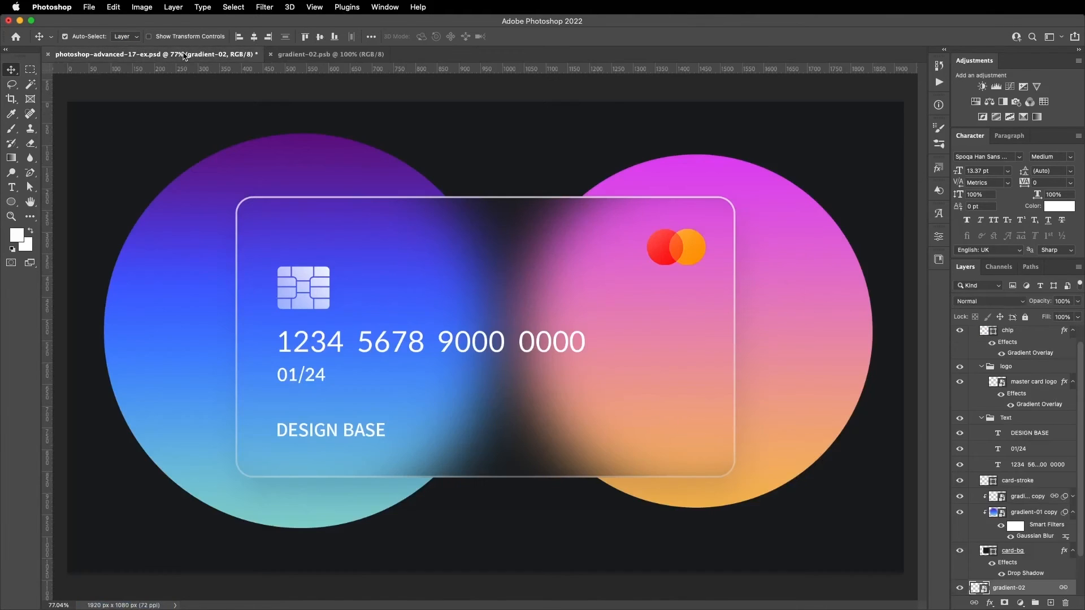
- Try shifting the recoloured magenta-orange circle downward, undo the shift and select the gradient-02 copy layer
left_click_drag(798, 255, 795, 320)
key("super+z")
left_click(1029, 498)
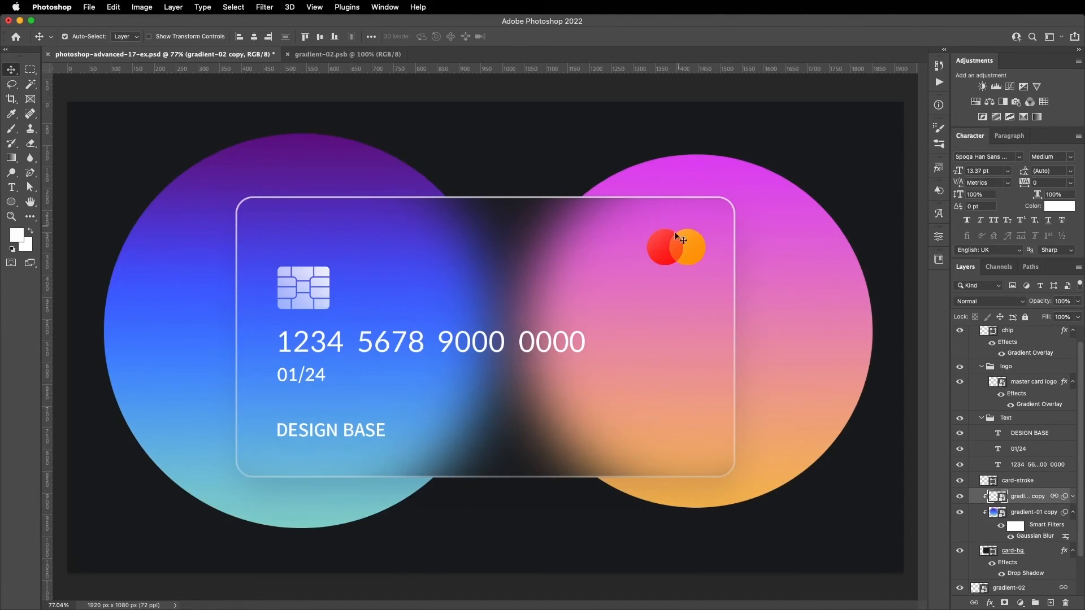
- Move the magenta circle toward the canvas's lower-right corner and the blue circle toward its upper-left corner, both partly behind the card
scroll(773, 286, "down", 3)
left_click_drag(664, 320, 726, 411)
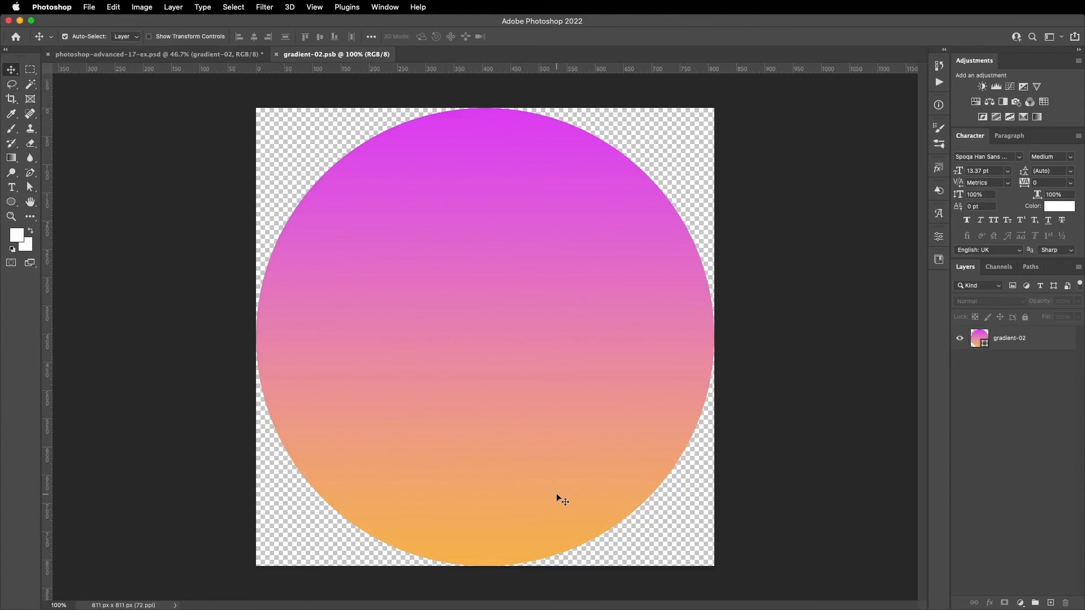
left_click(204, 55)
left_click_drag(683, 341, 659, 387)
left_click_drag(362, 230, 330, 171)
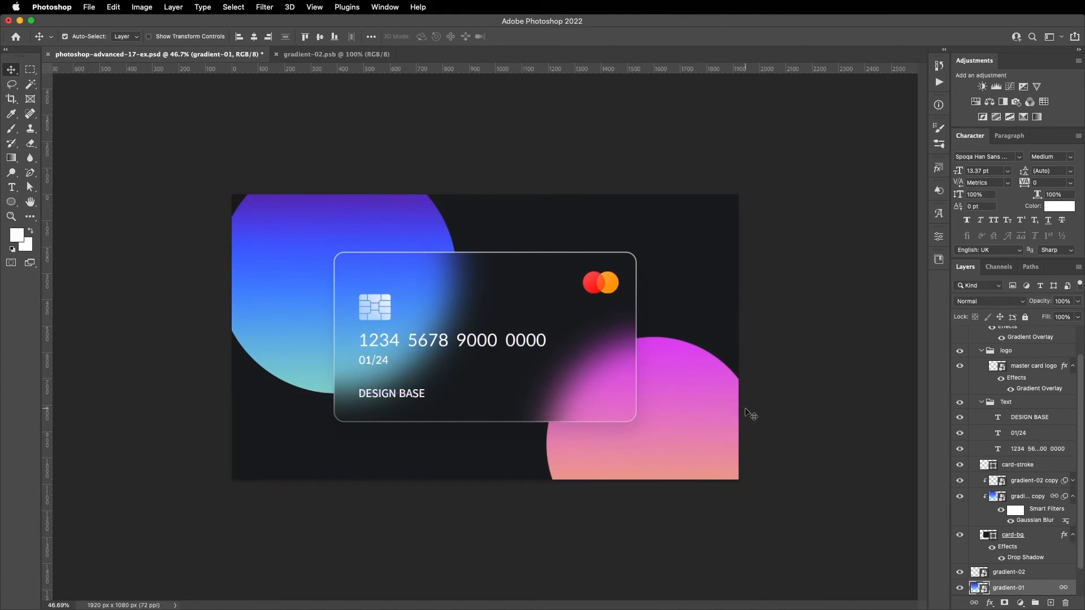
left_click_drag(698, 419, 657, 428)
left_click_drag(375, 234, 396, 214)
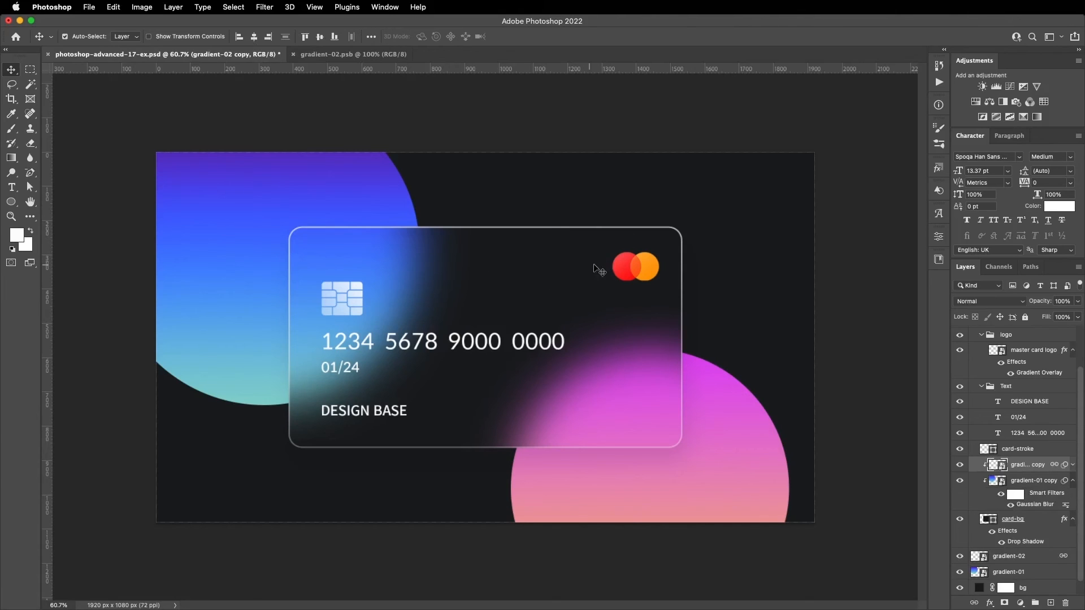
- Add a new layer above gradient-02 copy and clip it to the card background
left_click(1051, 604)
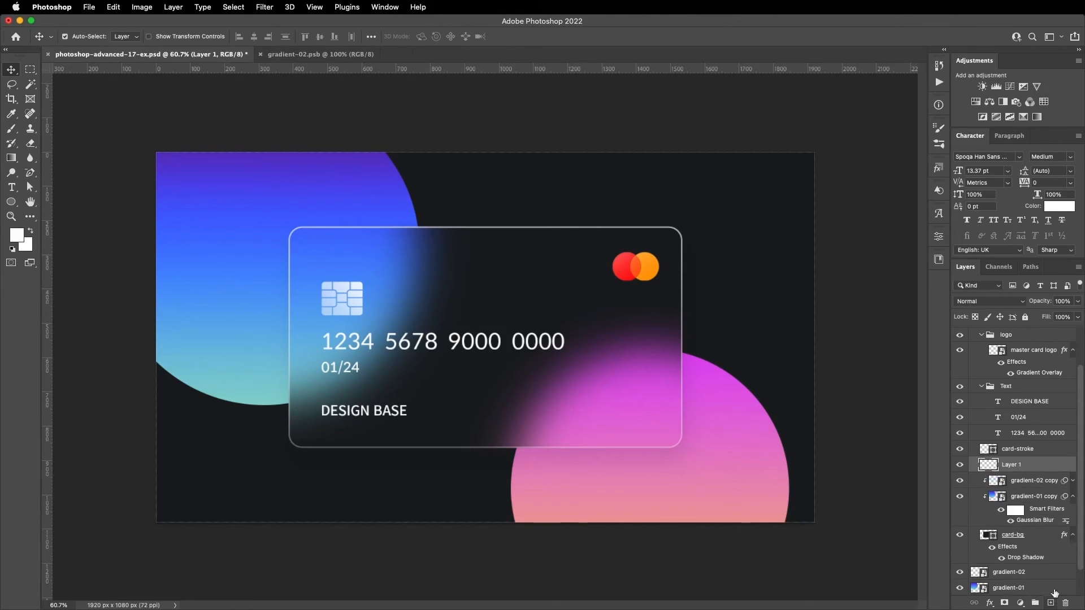
key("super+alt+g")
- Paint soft white highlights along the card's top and bottom edges and corners with an 800 px brush at 10% opacity
left_click(11, 128)
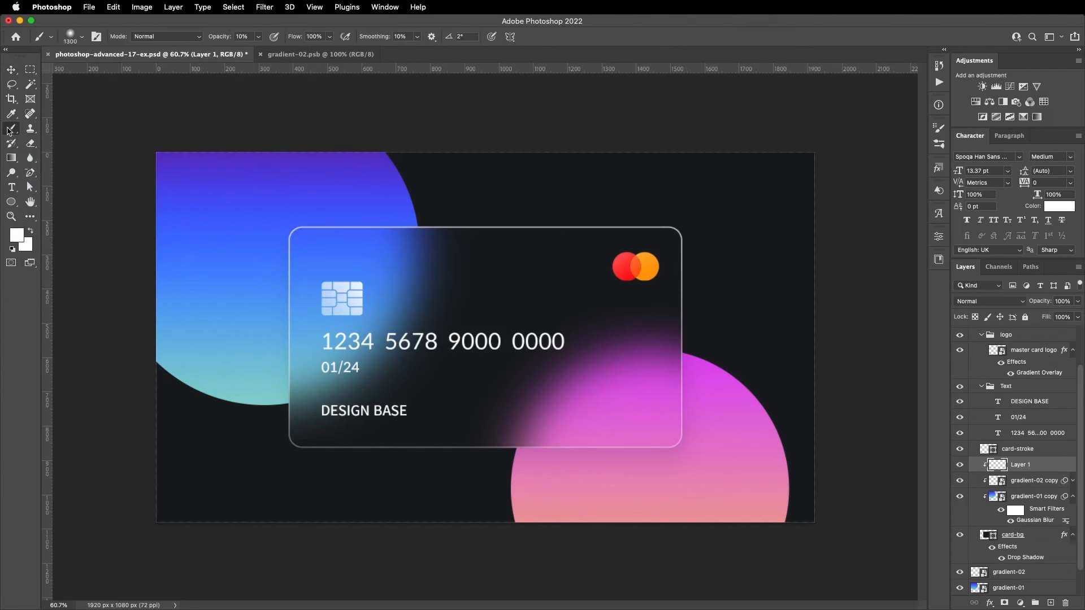
key("bracketleft")
key("bracketleft")
key("bracketleft")
key("bracketleft")
key("bracketleft")
mouse_move(732, 195)
left_mouse_down()
mouse_move(394, 140)
mouse_move(214, 126)
left_mouse_up()
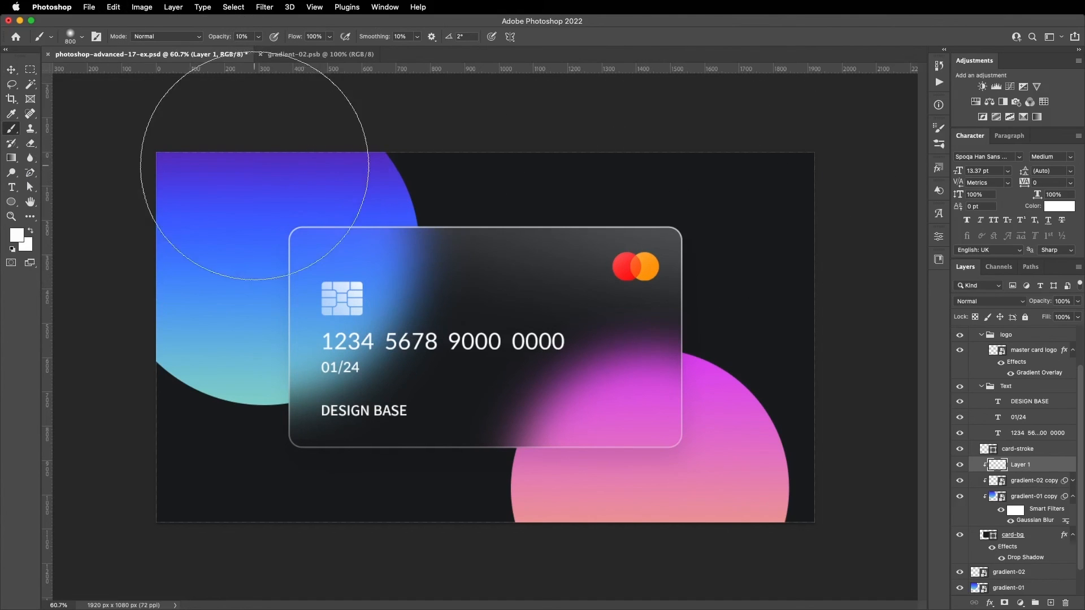
mouse_move(204, 220)
left_mouse_down()
mouse_move(343, 186)
mouse_move(216, 221)
left_mouse_up()
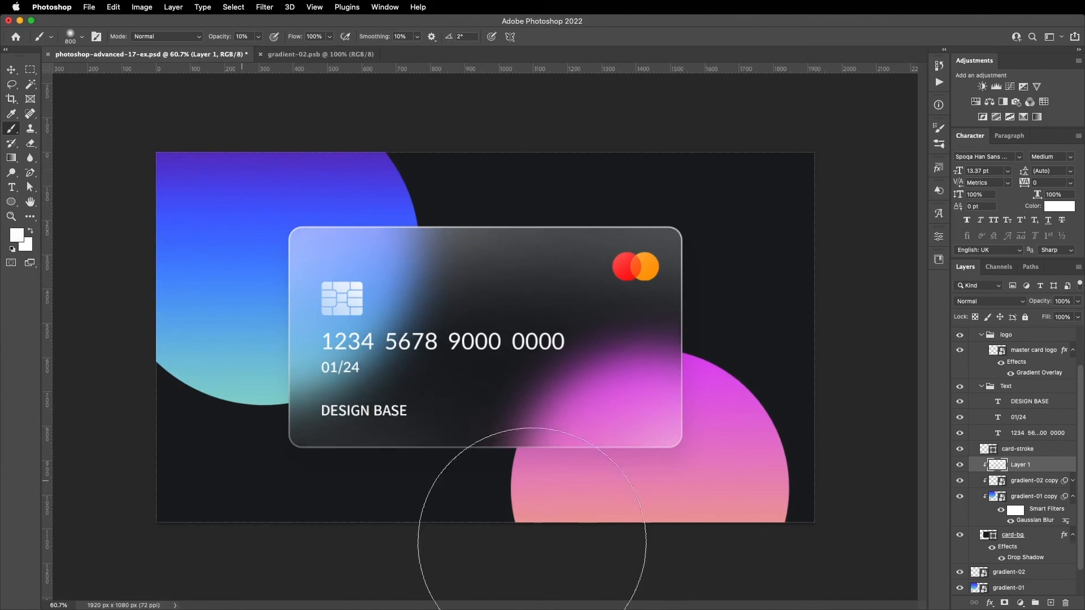
left_click_drag(274, 458, 469, 480)
left_click(18, 68)
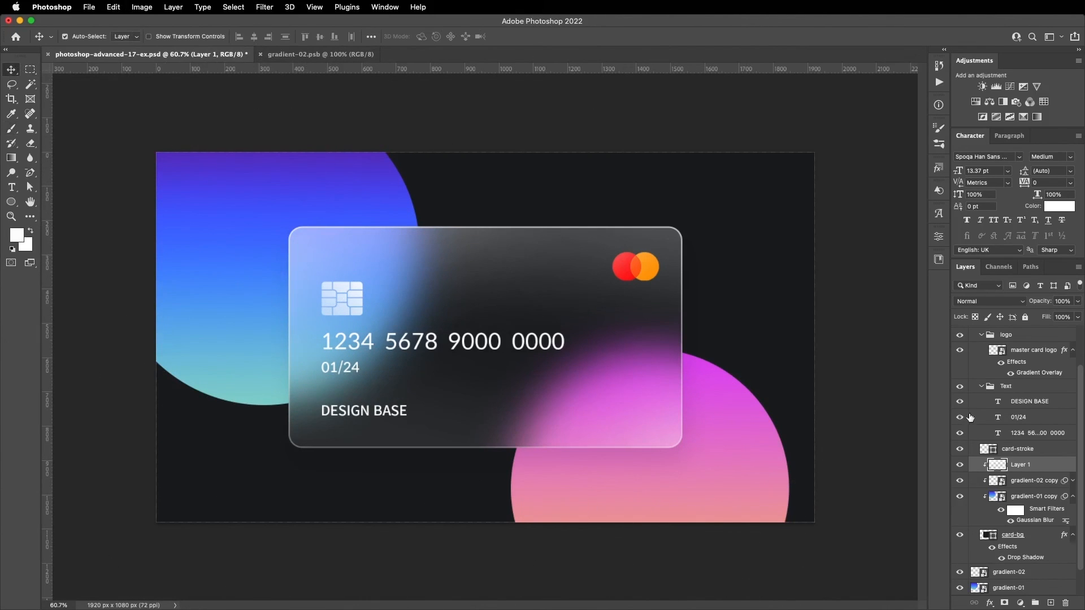
- Set the painted highlight layer's blend mode to Lighten and its opacity to 50%
left_click(989, 300)
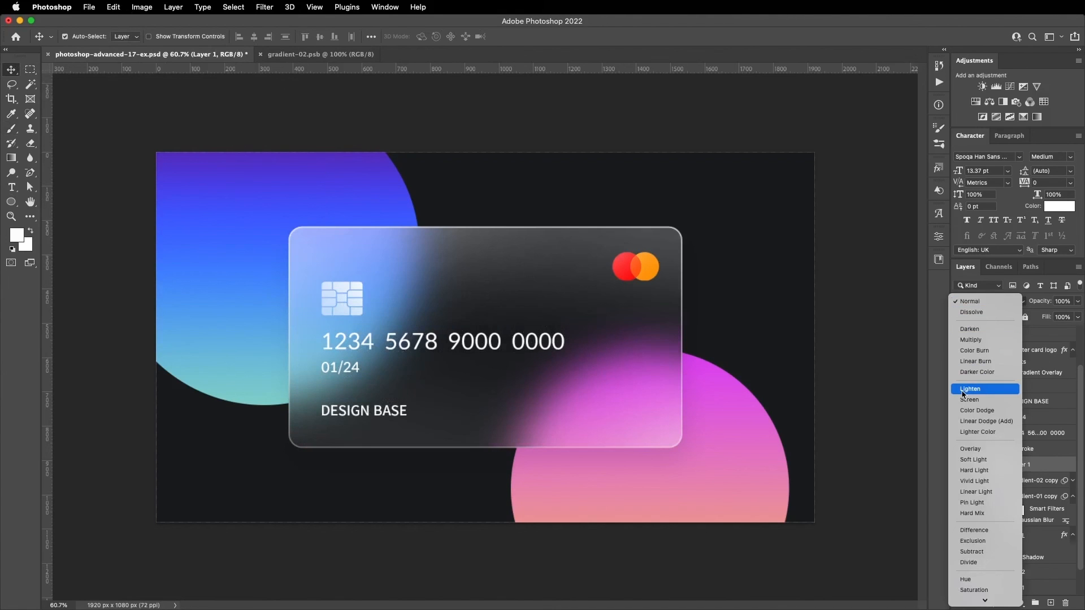
left_click(971, 390)
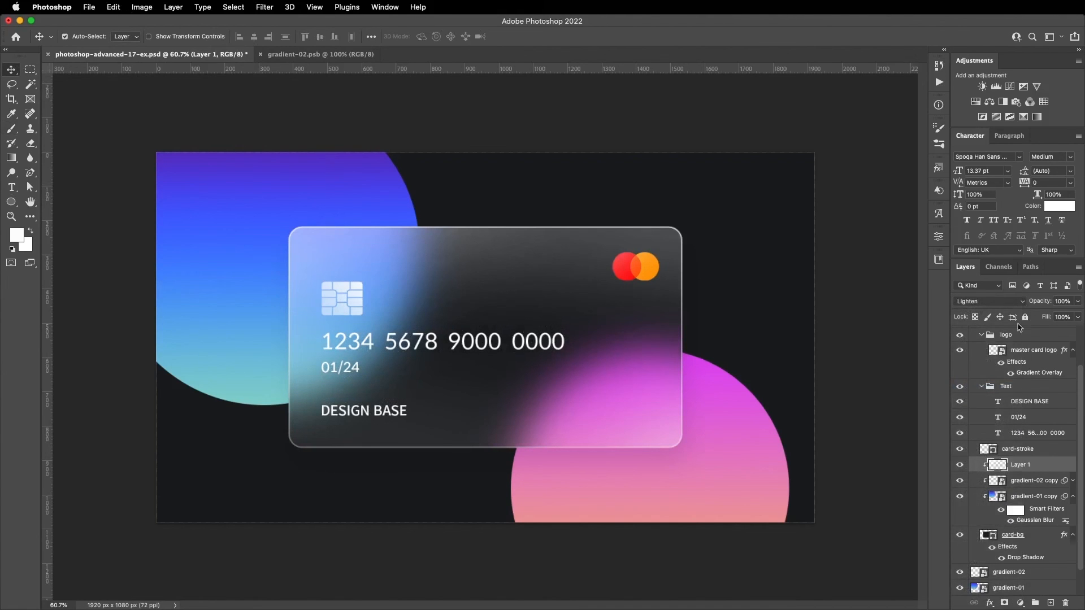
key("5")
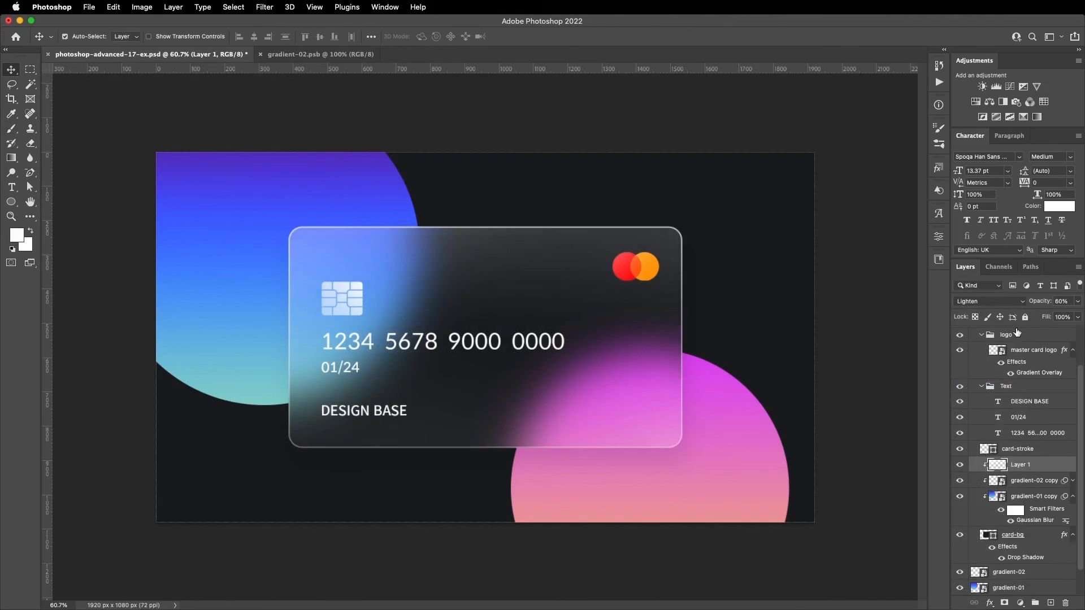
key("7")
key("4")
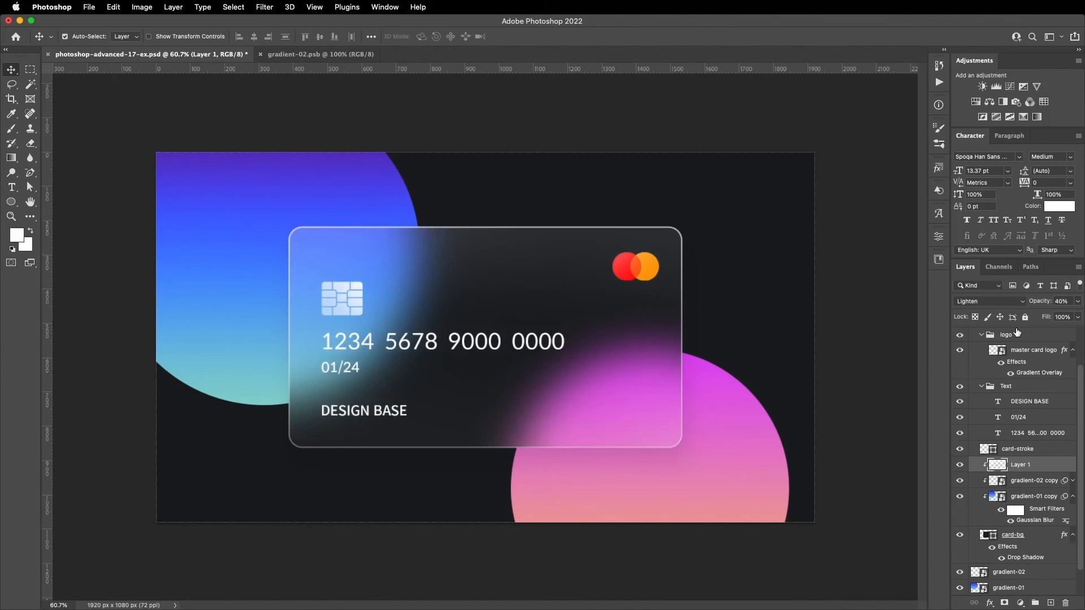
key("5")
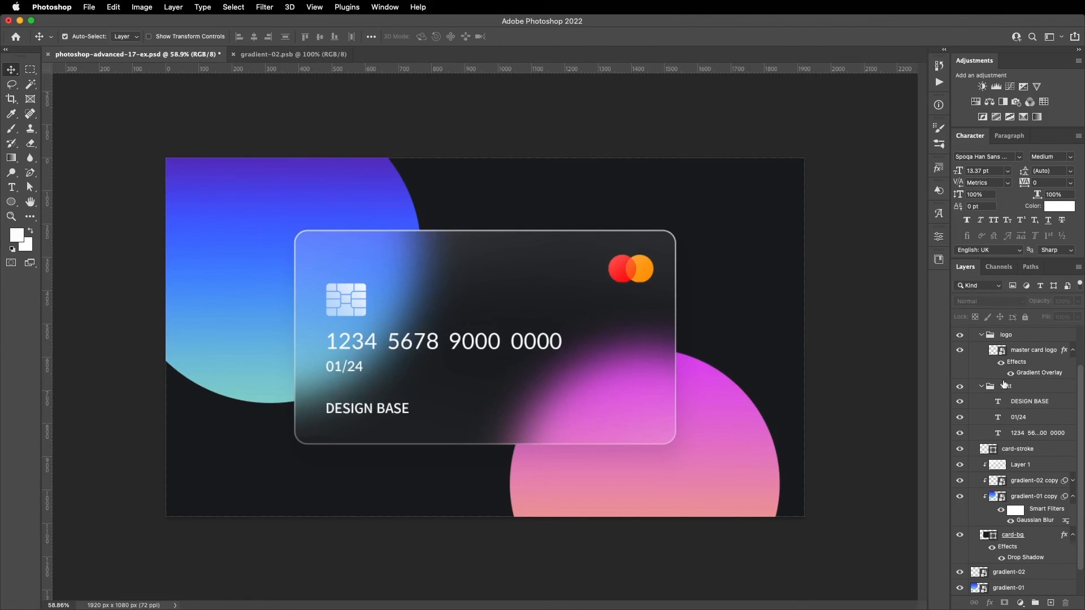
- Set the Text group's opacity to 80% and deselect it
left_click(1008, 391)
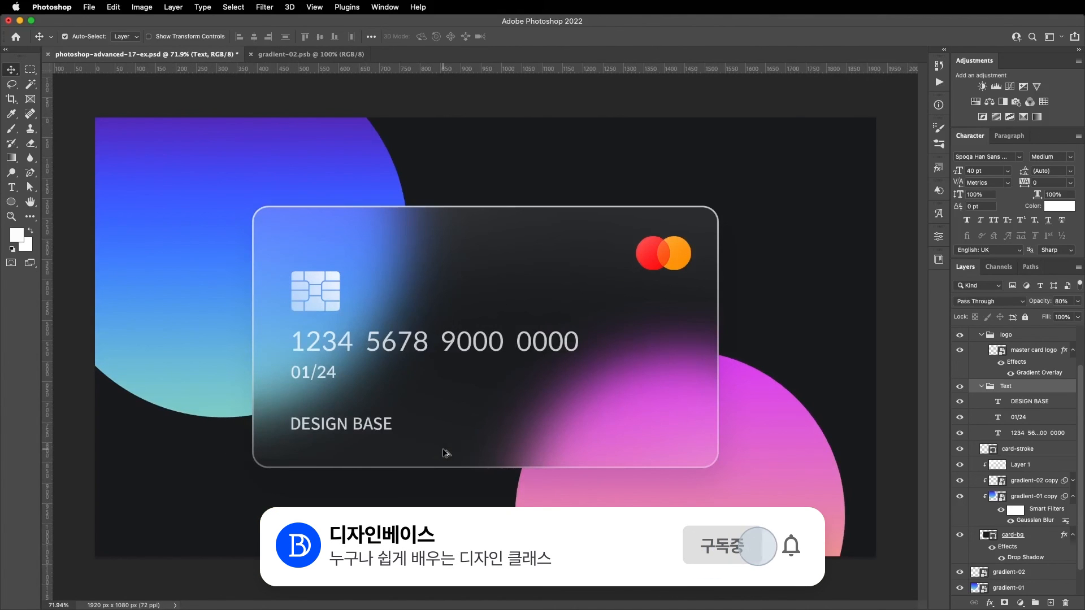
left_click(897, 343)
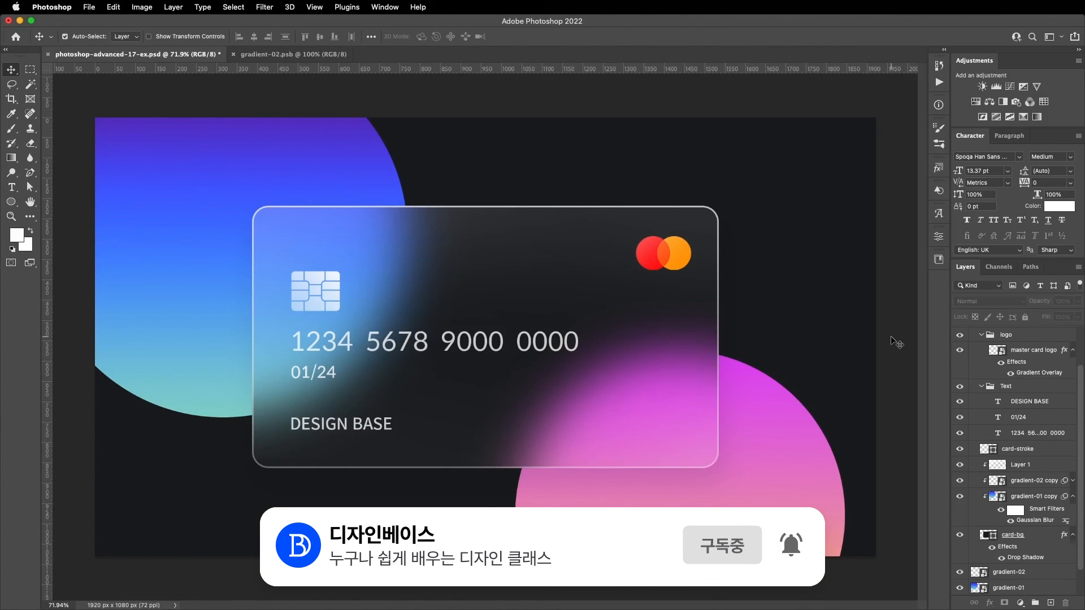